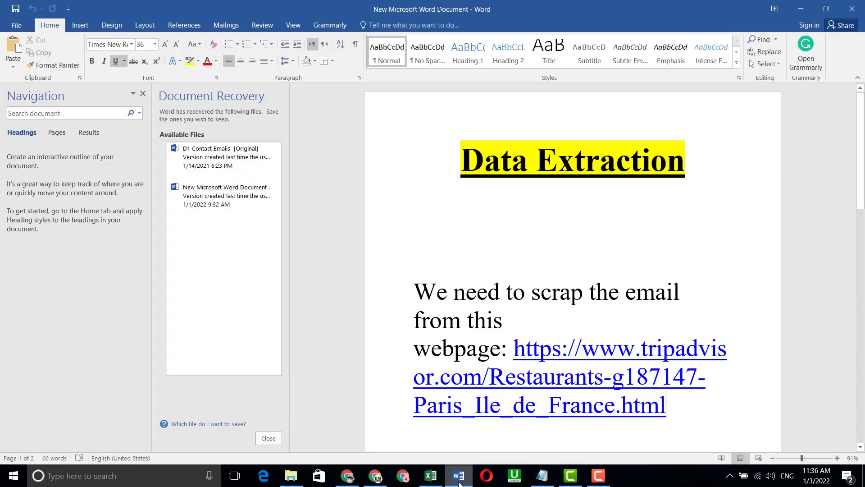
Bring up the Word task notes and scroll through the filter instructions
{"action": "left_click", "coordinate": [458, 476]}
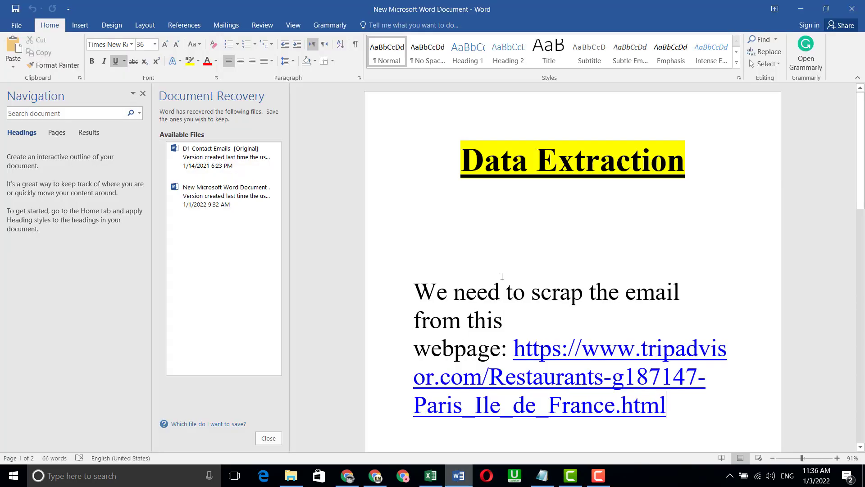
{"action": "left_click_drag", "start_coordinate": [861, 179], "coordinate": [863, 184]}
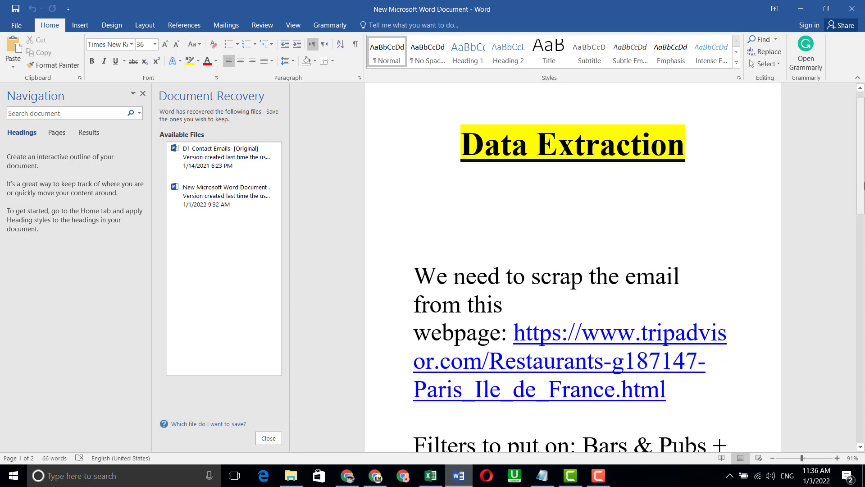
{"action": "scroll", "coordinate": [415, 204], "scroll_direction": "down", "scroll_amount": 3}
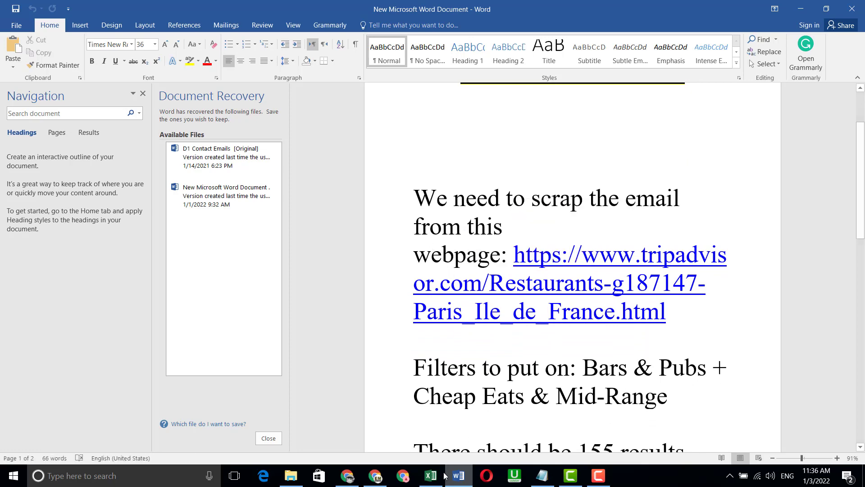
Open a blank Chrome tab, then select the Tripadvisor restaurants link in the notes
{"action": "left_click", "coordinate": [382, 479]}
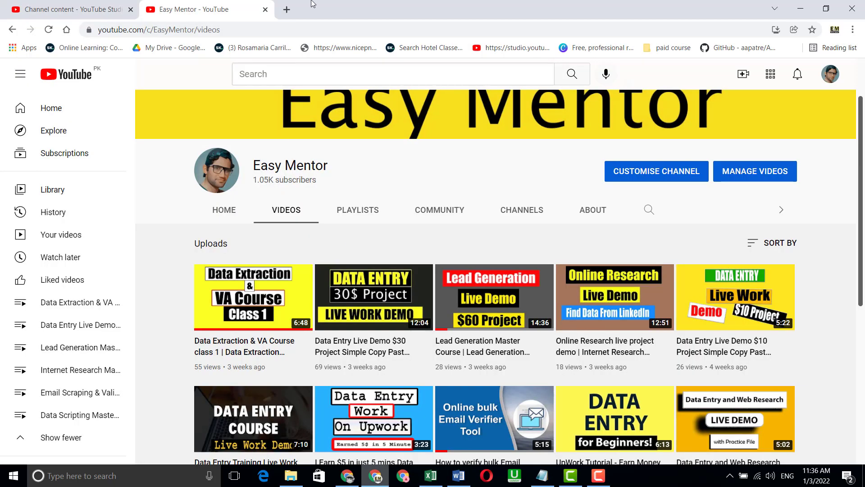
{"action": "left_click", "coordinate": [285, 10]}
{"action": "left_click", "coordinate": [459, 476]}
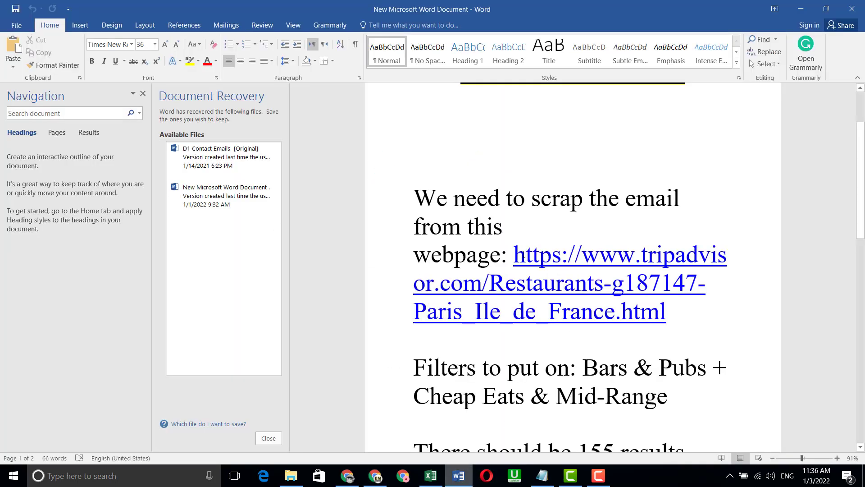
{"action": "left_click_drag", "start_coordinate": [523, 253], "coordinate": [625, 285]}
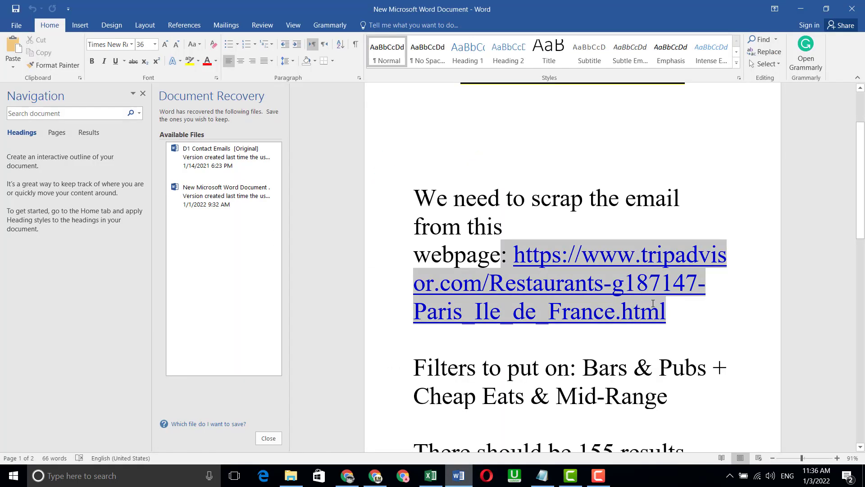
Copy the full Tripadvisor Paris restaurants link, from https to .html, from the notes
{"action": "right_click", "coordinate": [626, 285]}
{"action": "left_click", "coordinate": [647, 107]}
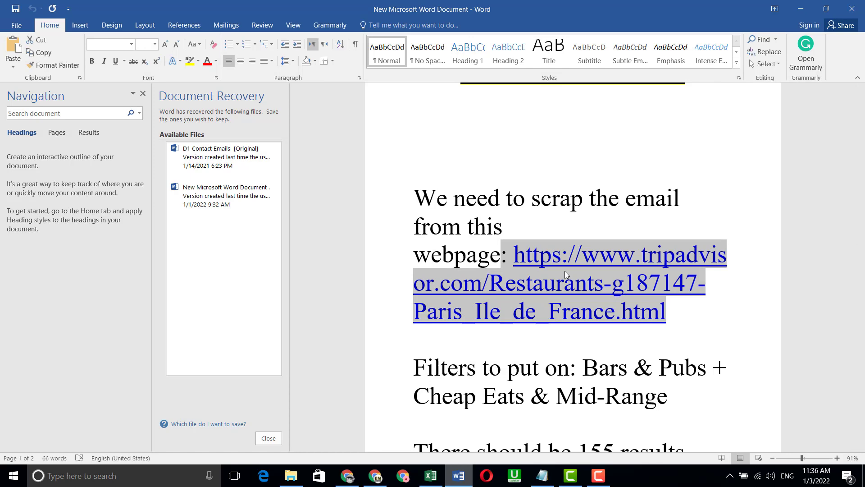
{"action": "left_click", "coordinate": [520, 259]}
{"action": "left_click_drag", "start_coordinate": [514, 255], "coordinate": [666, 315]}
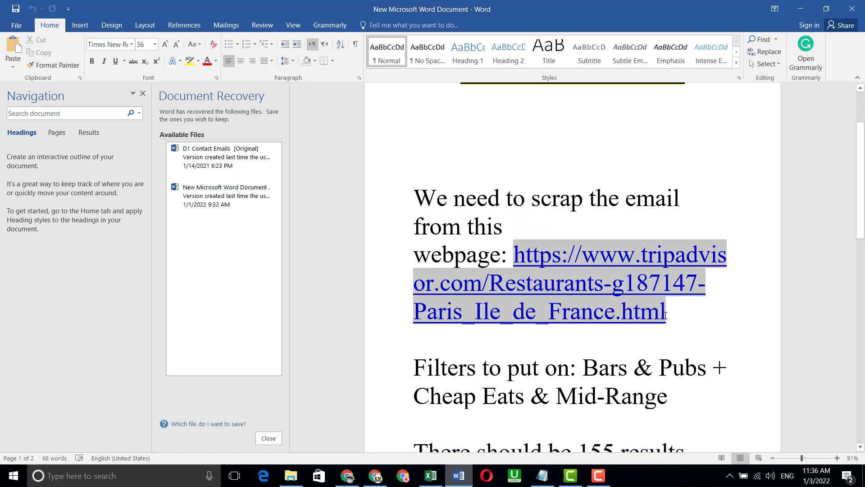
{"action": "right_click", "coordinate": [616, 283]}
{"action": "left_click", "coordinate": [636, 104]}
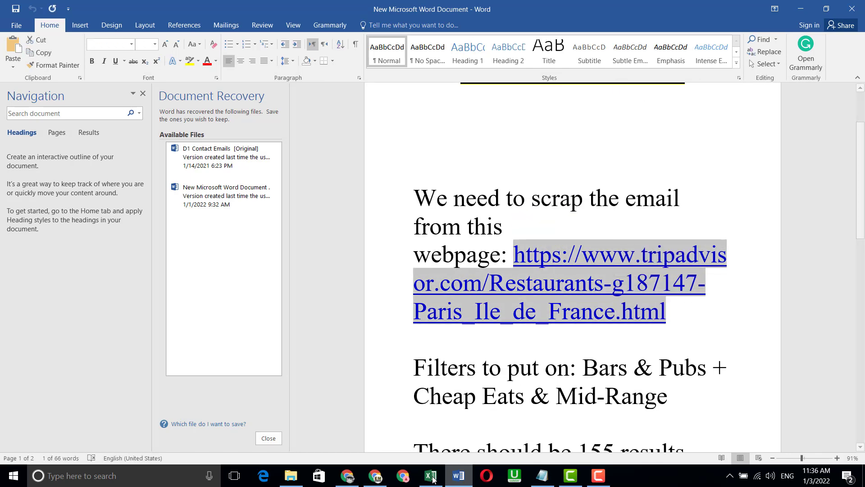
Paste and load the link in the blank Chrome tab, then recheck the filter notes
{"action": "left_click", "coordinate": [376, 476]}
{"action": "right_click", "coordinate": [256, 25]}
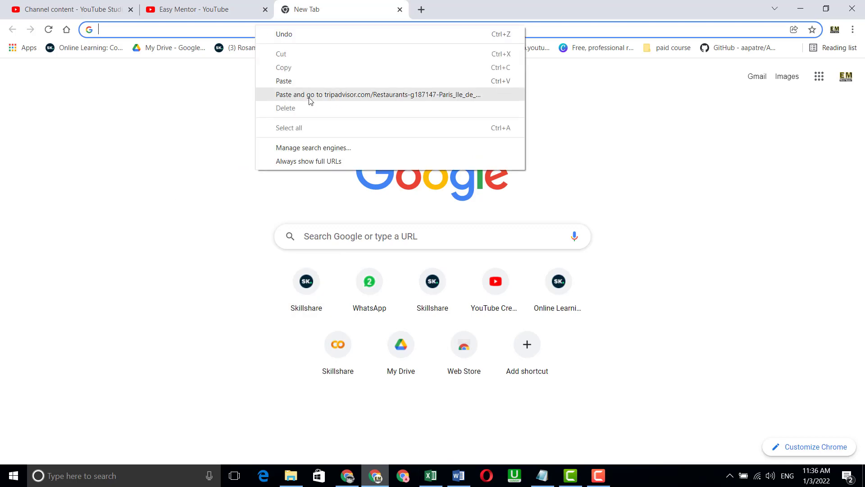
{"action": "left_click", "coordinate": [308, 94]}
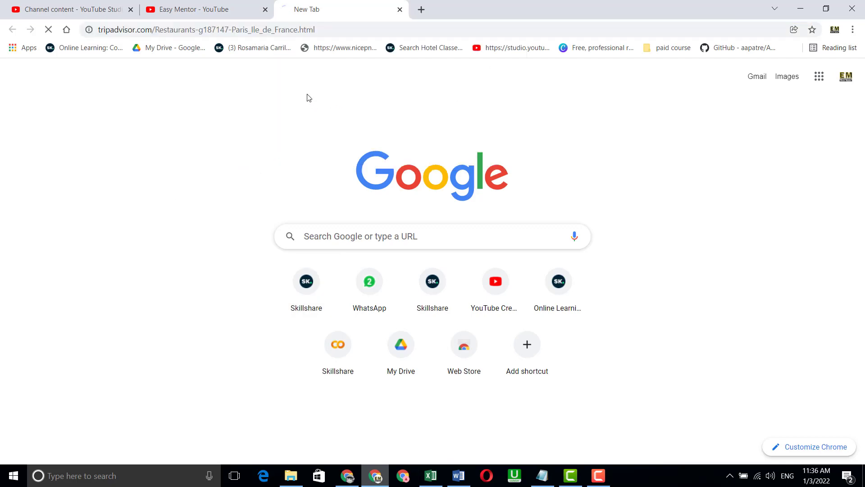
{"action": "left_click", "coordinate": [458, 476]}
{"action": "left_click", "coordinate": [524, 227]}
{"action": "scroll", "coordinate": [524, 229], "scroll_direction": "down", "scroll_amount": 4}
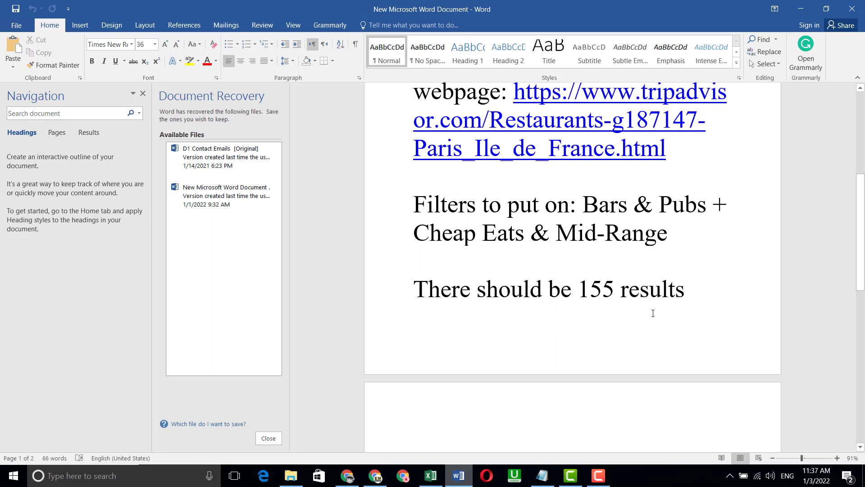
{"action": "left_click", "coordinate": [375, 475]}
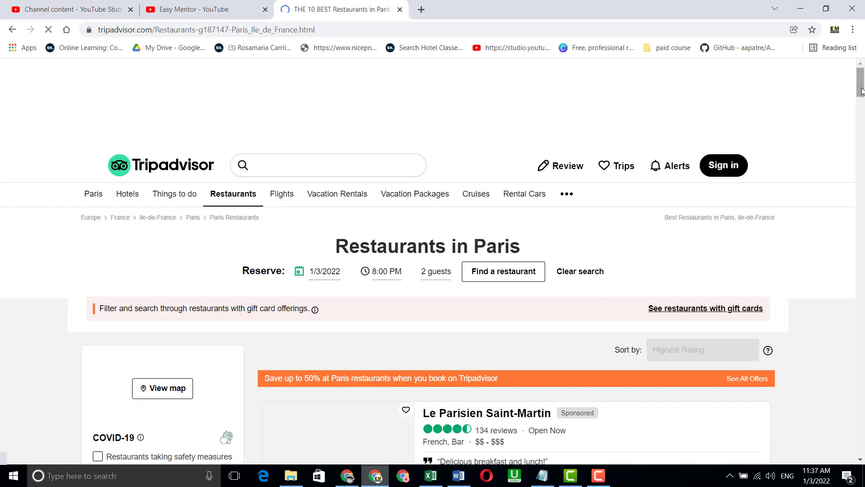
Show all establishment types, tick Bars & Pubs, and dismiss the Google sign-in prompt
{"action": "scroll", "coordinate": [862, 124], "scroll_direction": "down", "scroll_amount": 10}
{"action": "scroll", "coordinate": [861, 124], "scroll_direction": "up", "scroll_amount": 1}
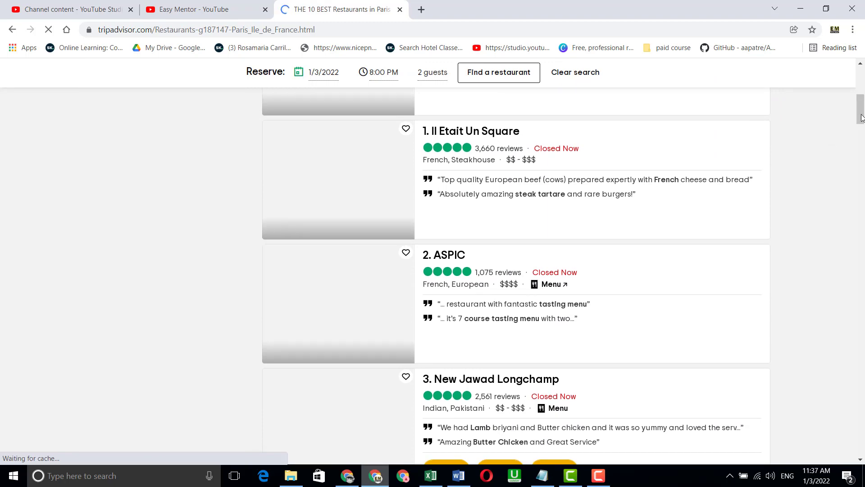
{"action": "left_click_drag", "start_coordinate": [862, 118], "coordinate": [863, 93]}
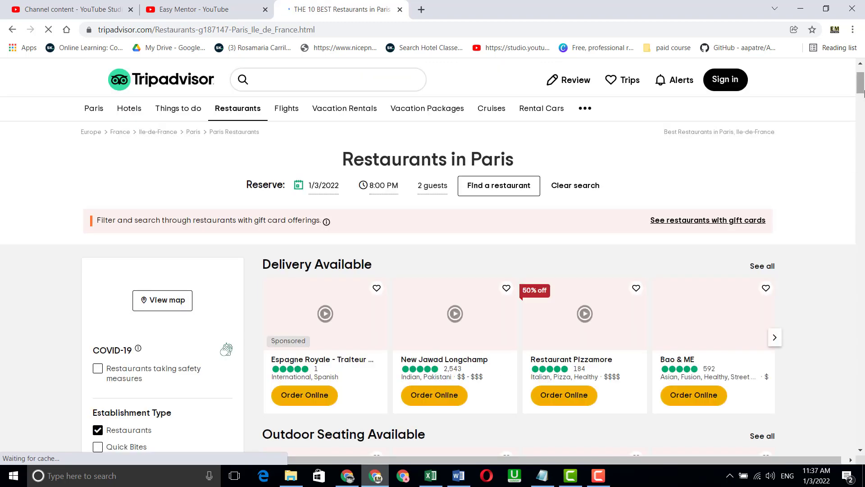
{"action": "scroll", "coordinate": [225, 179], "scroll_direction": "down", "scroll_amount": 6}
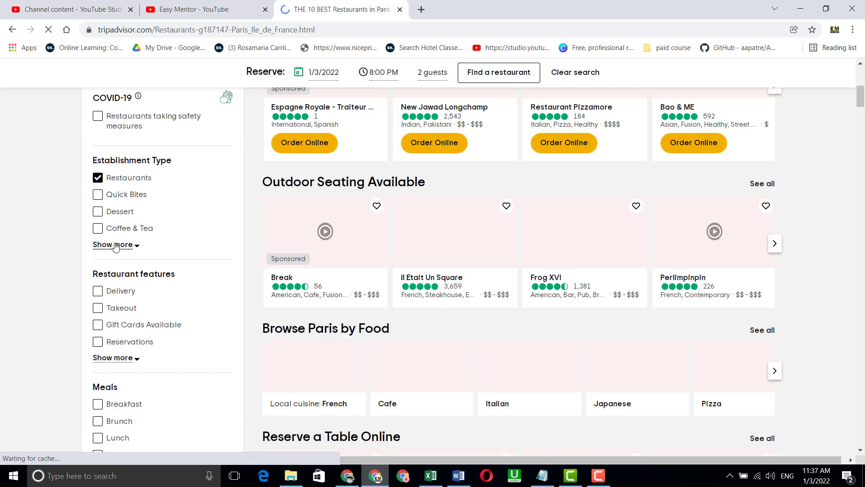
{"action": "left_click", "coordinate": [111, 245]}
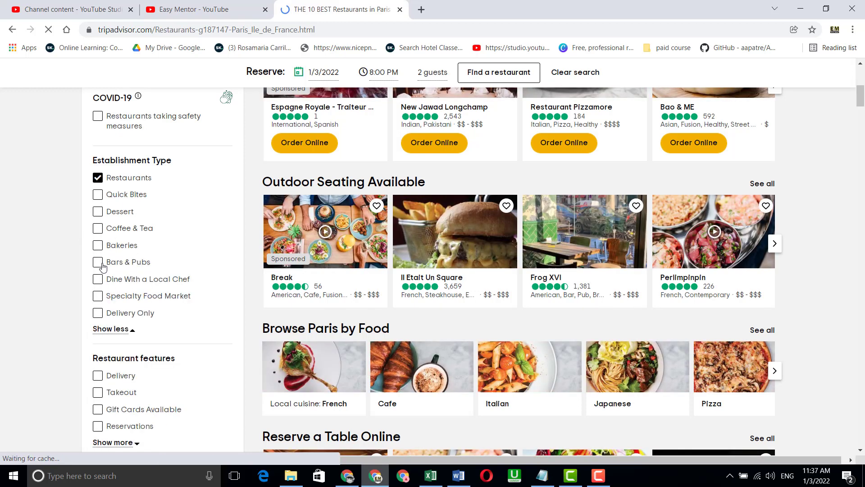
{"action": "left_click", "coordinate": [98, 263]}
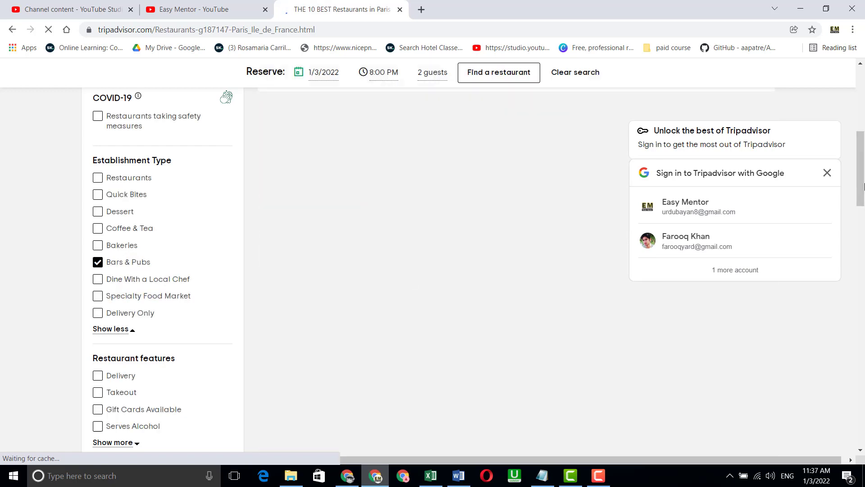
{"action": "left_click", "coordinate": [827, 174]}
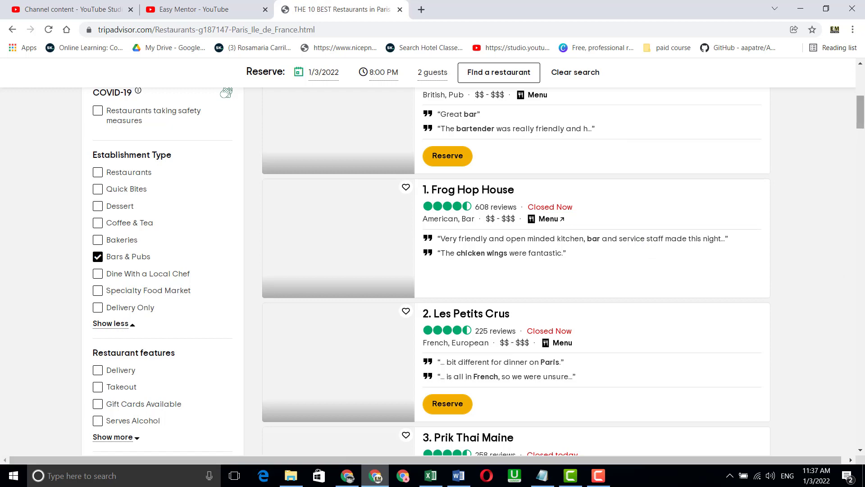
Add the Cheap Eats and Mid-range price filters to reach 155 results
{"action": "left_click_drag", "start_coordinate": [861, 121], "coordinate": [864, 153]}
{"action": "left_click", "coordinate": [97, 257]}
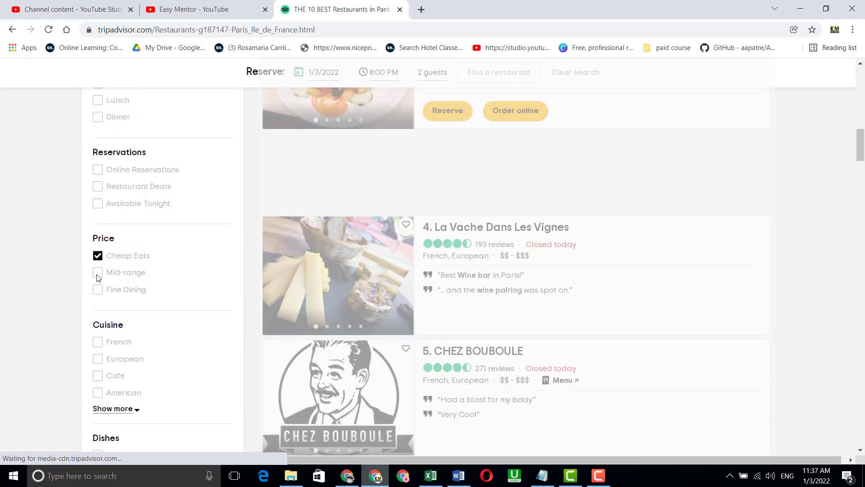
{"action": "left_click", "coordinate": [97, 274]}
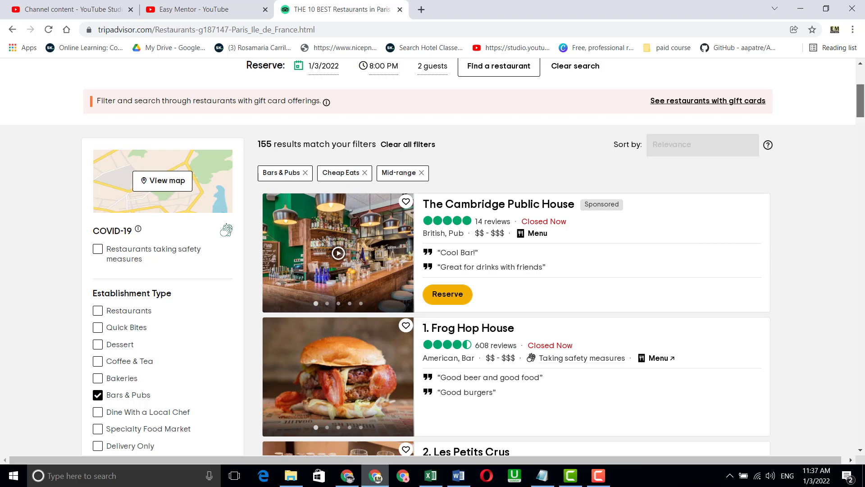
{"action": "scroll", "coordinate": [855, 116], "scroll_direction": "down", "scroll_amount": 3}
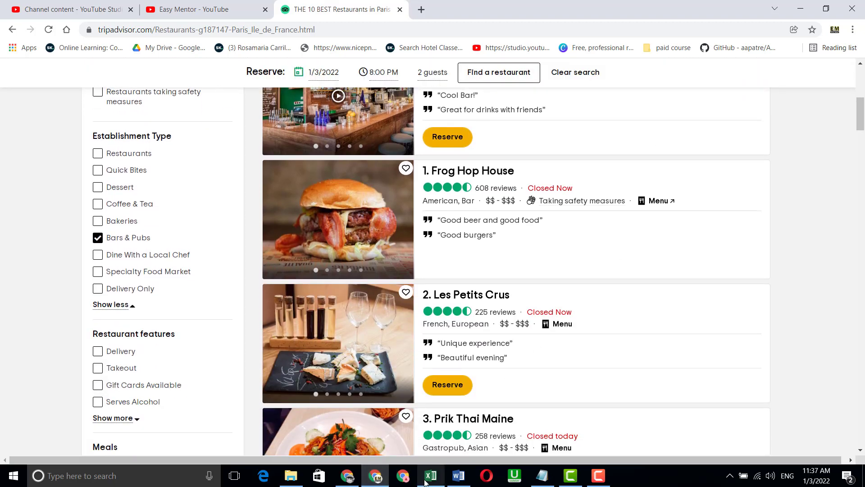
Check the required Excel columns in the notes: bar name, address, email and phone number
{"action": "left_click", "coordinate": [468, 482]}
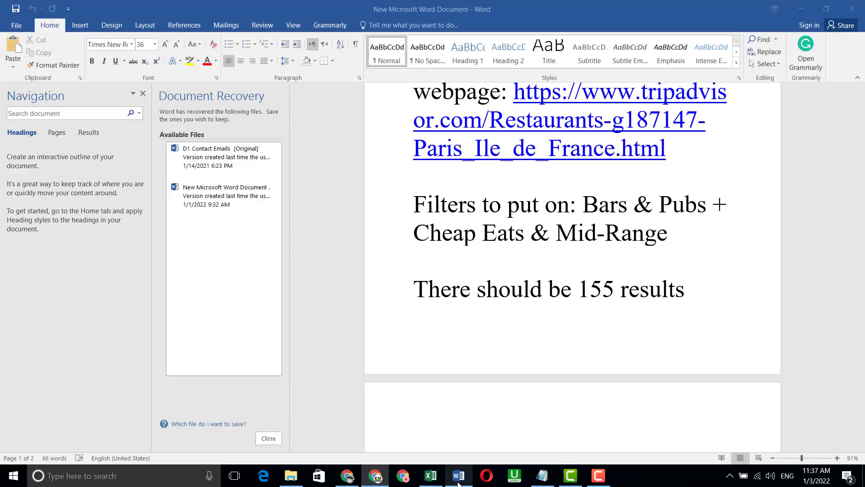
{"action": "left_click_drag", "start_coordinate": [858, 239], "coordinate": [857, 322]}
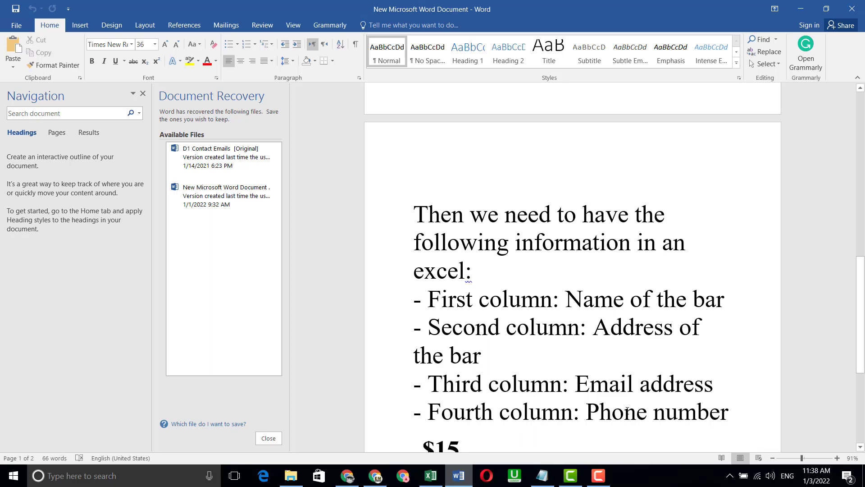
{"action": "left_click", "coordinate": [430, 475]}
{"action": "left_click", "coordinate": [159, 193]}
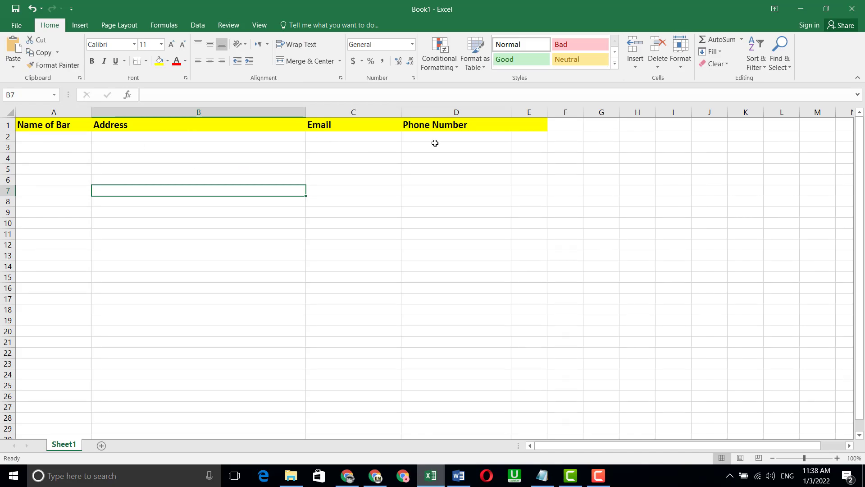
{"action": "left_click", "coordinate": [459, 475]}
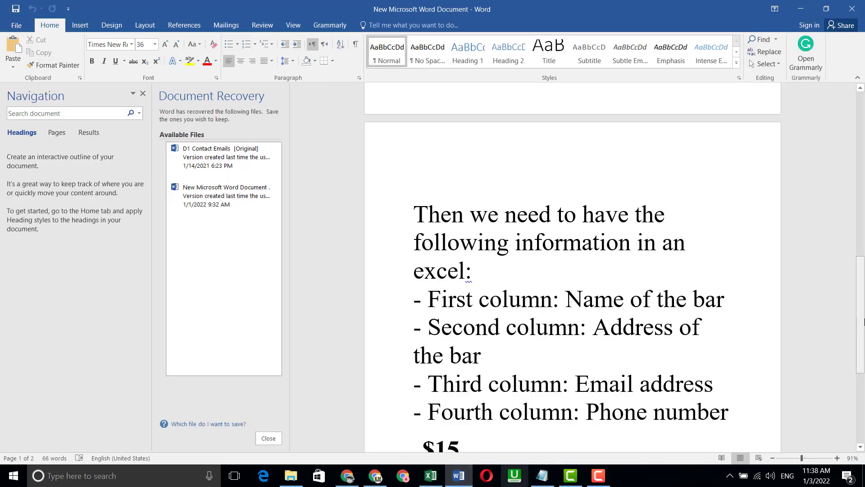
{"action": "scroll", "coordinate": [864, 322], "scroll_direction": "down", "scroll_amount": 1}
{"action": "scroll", "coordinate": [662, 86], "scroll_direction": "up", "scroll_amount": 3}
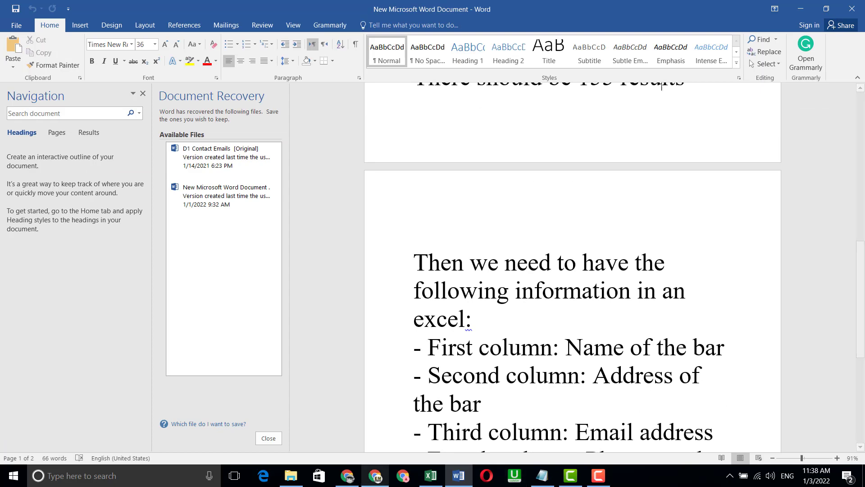
Open Frog Hop House, Les Petits Crus and Prik Thai Maine in new tabs
{"action": "left_click", "coordinate": [375, 476]}
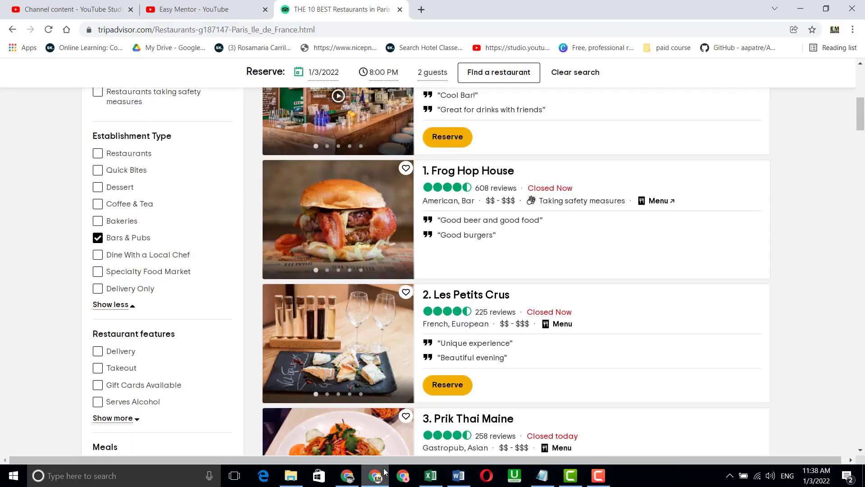
{"action": "right_click", "coordinate": [476, 175]}
{"action": "left_click", "coordinate": [518, 179]}
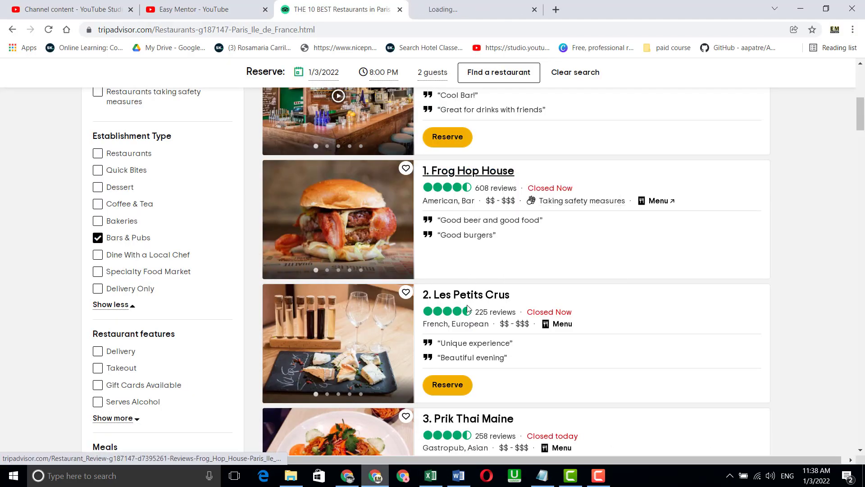
{"action": "right_click", "coordinate": [503, 292]}
{"action": "left_click", "coordinate": [518, 307]}
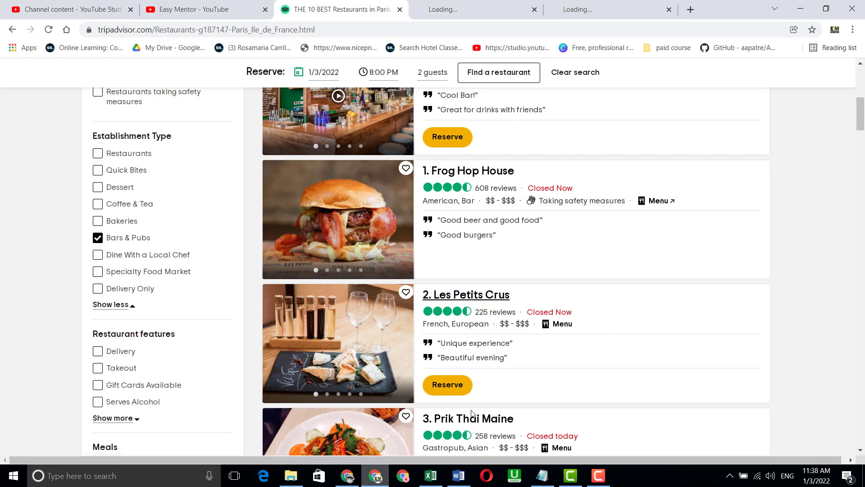
{"action": "right_click", "coordinate": [471, 418]}
{"action": "left_click", "coordinate": [499, 300]}
Copy the Frog Hop House title into cell A2 under Name of Bar
{"action": "left_click", "coordinate": [429, 9]}
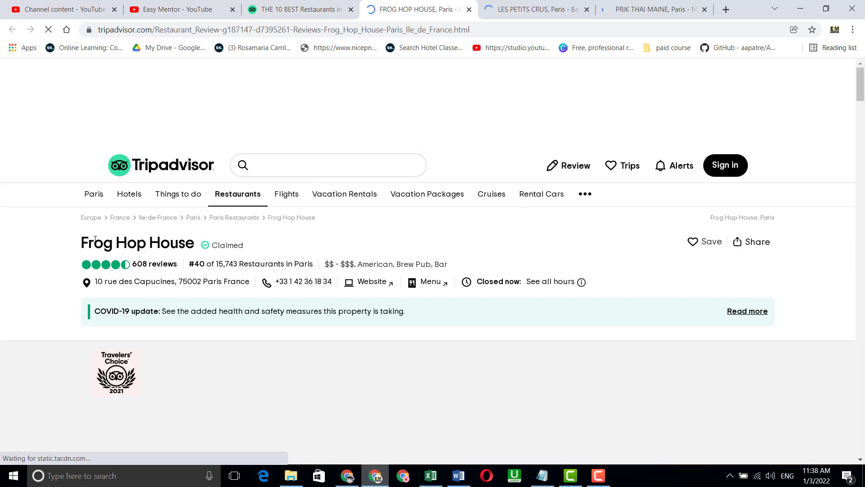
{"action": "left_click_drag", "start_coordinate": [85, 243], "coordinate": [187, 243]}
{"action": "right_click", "coordinate": [188, 243]}
{"action": "left_click", "coordinate": [198, 251]}
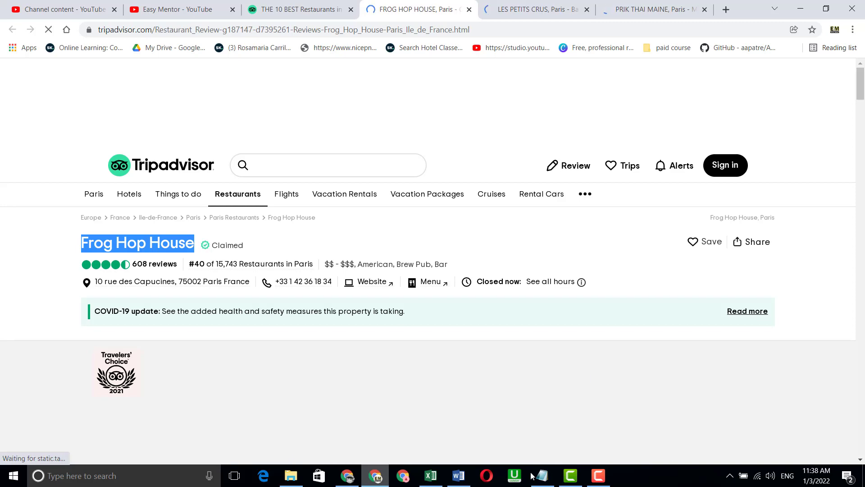
{"action": "left_click", "coordinate": [439, 480]}
{"action": "left_click", "coordinate": [48, 130]}
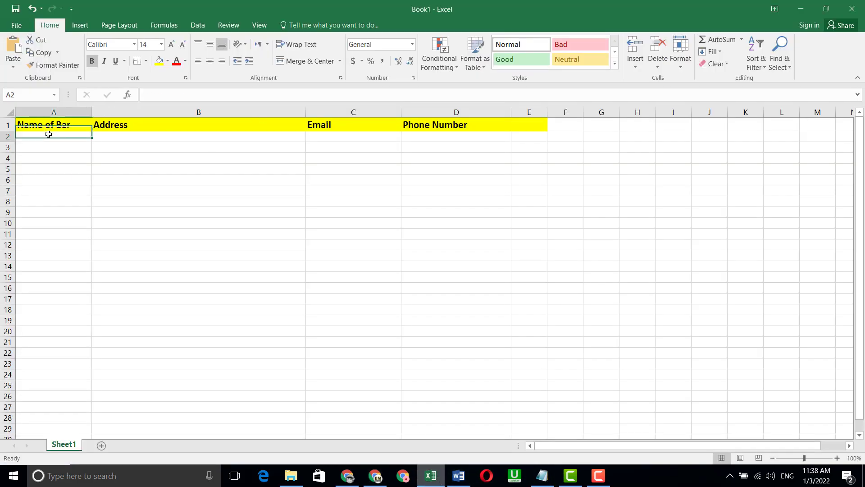
{"action": "left_click", "coordinate": [53, 138]}
{"action": "left_click", "coordinate": [69, 180]}
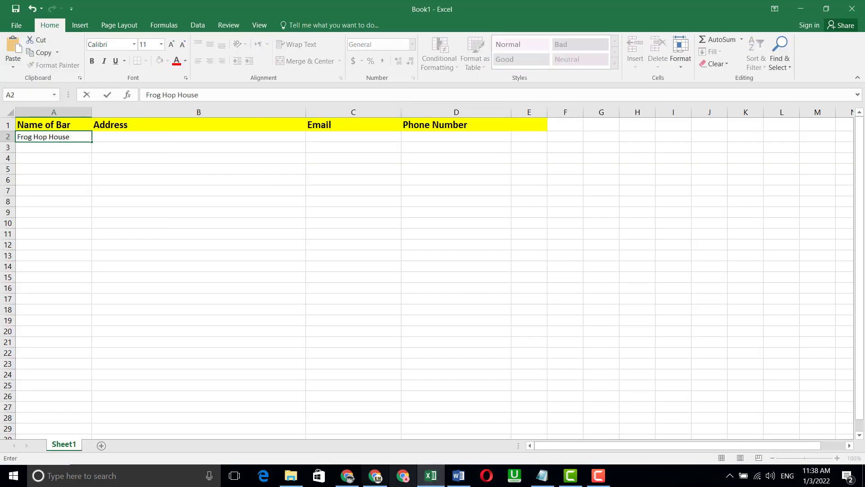
{"action": "left_click", "coordinate": [383, 482]}
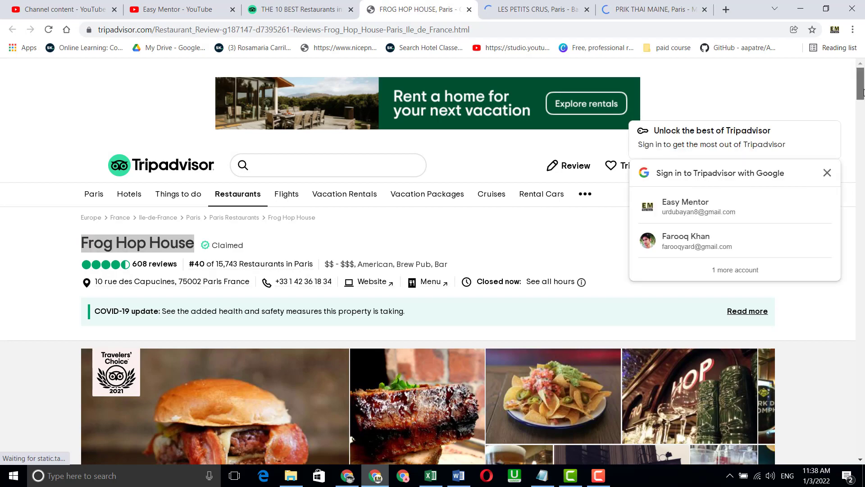
{"action": "left_click_drag", "start_coordinate": [863, 93], "coordinate": [863, 121]}
{"action": "left_click", "coordinate": [827, 172]}
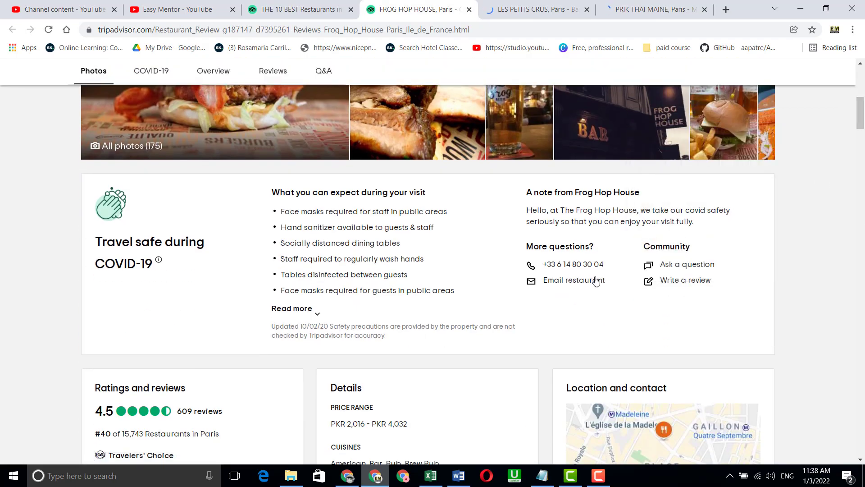
{"action": "right_click", "coordinate": [554, 285]}
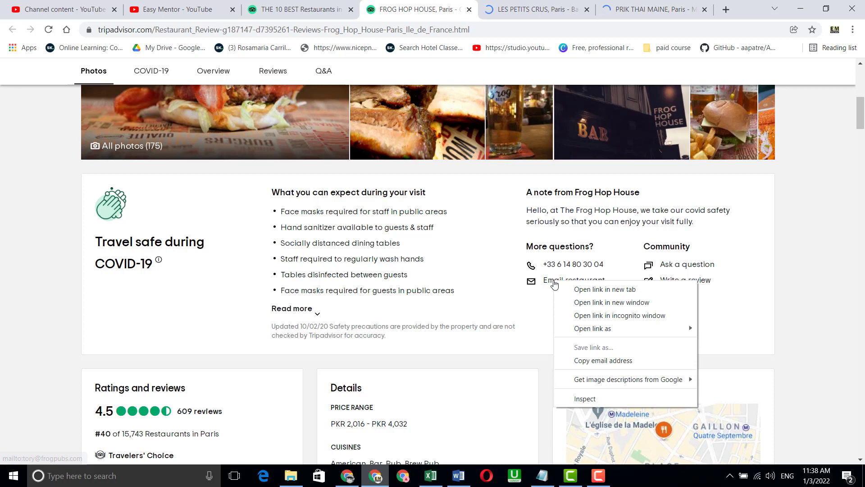
{"action": "left_click", "coordinate": [600, 360]}
{"action": "left_click", "coordinate": [430, 475]}
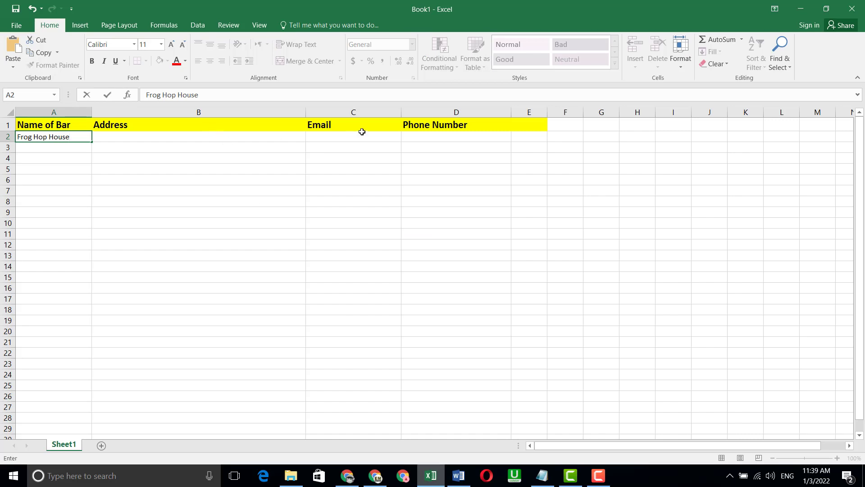
{"action": "left_click", "coordinate": [329, 136]}
{"action": "right_click", "coordinate": [329, 136]}
{"action": "left_click", "coordinate": [351, 182]}
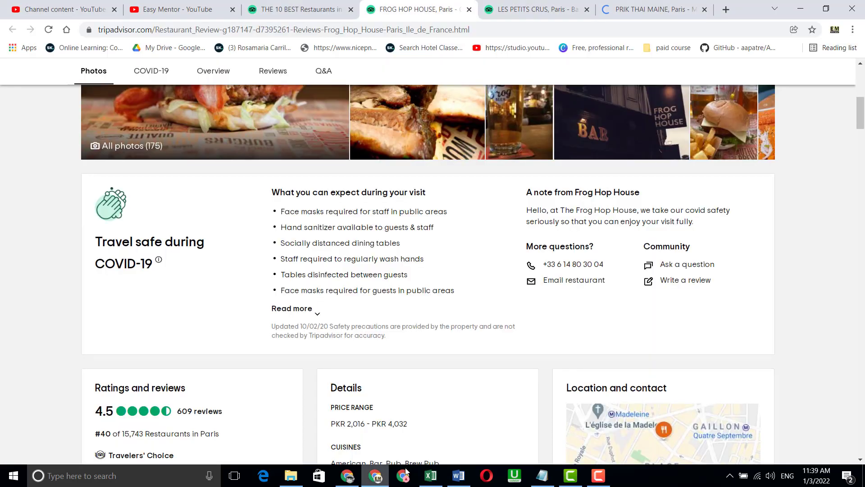
{"action": "left_click", "coordinate": [375, 475]}
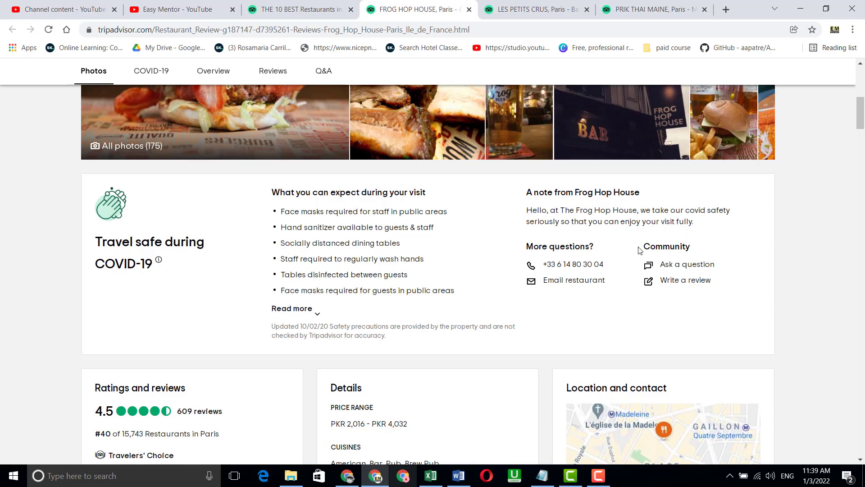
{"action": "left_click_drag", "start_coordinate": [610, 267], "coordinate": [548, 267]}
{"action": "right_click", "coordinate": [553, 265]}
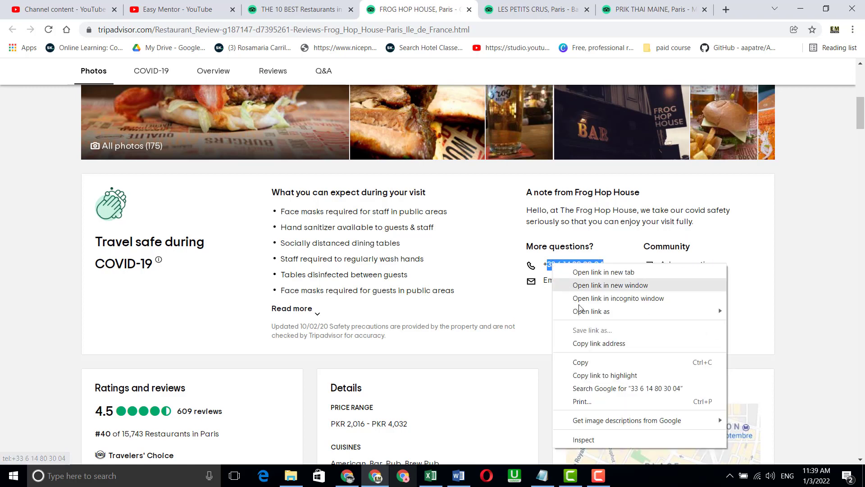
{"action": "left_click", "coordinate": [586, 362]}
{"action": "right_click", "coordinate": [579, 267]}
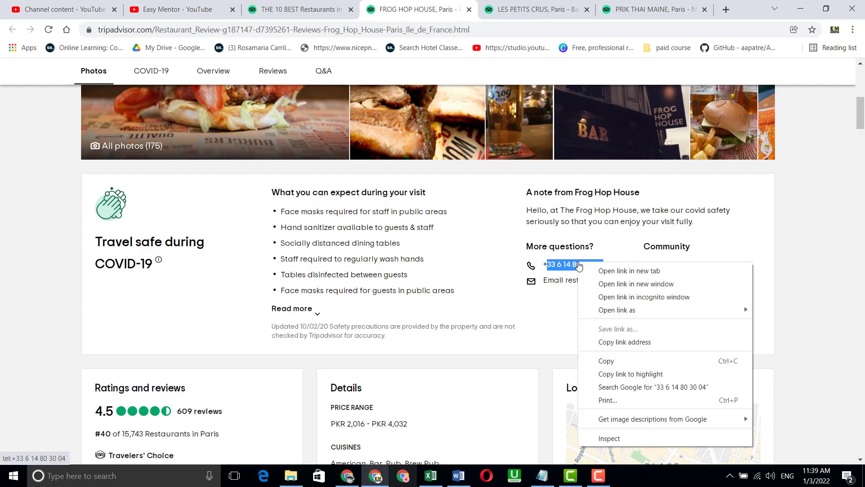
{"action": "left_click", "coordinate": [603, 360]}
{"action": "left_click", "coordinate": [431, 475]}
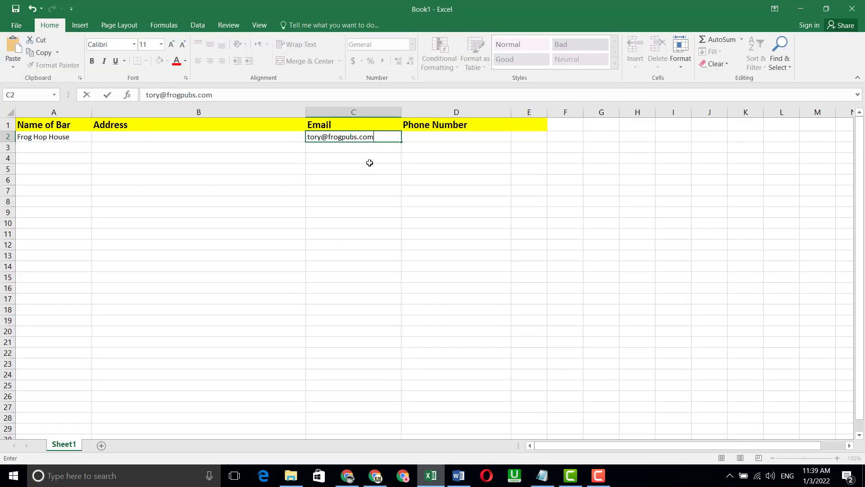
{"action": "left_click", "coordinate": [419, 141]}
{"action": "right_click", "coordinate": [419, 141]}
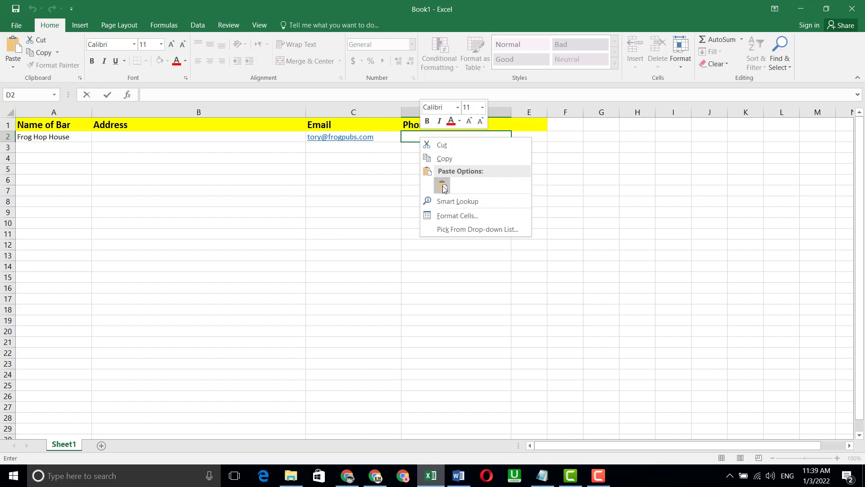
{"action": "left_click", "coordinate": [440, 182]}
{"action": "left_click", "coordinate": [448, 268]}
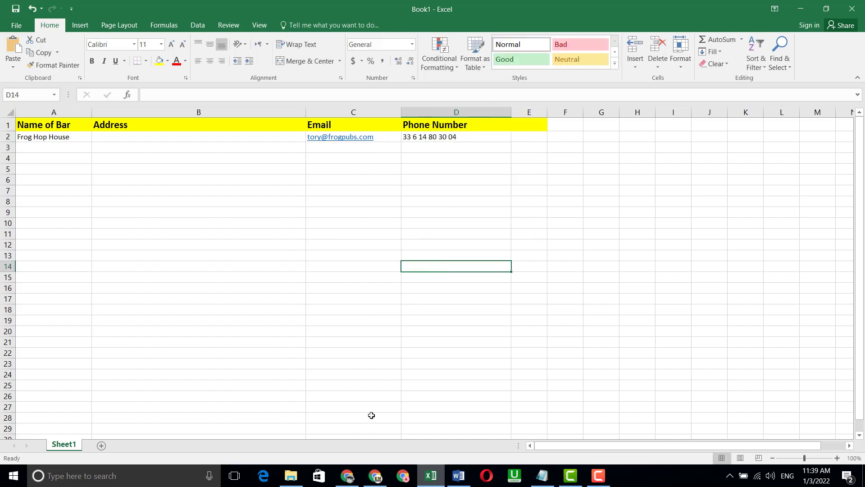
{"action": "left_click", "coordinate": [375, 475]}
Paste the address 10 rue des Capucines, 75002 Paris France into cell B2
{"action": "scroll", "coordinate": [753, 236], "scroll_direction": "down", "scroll_amount": 5}
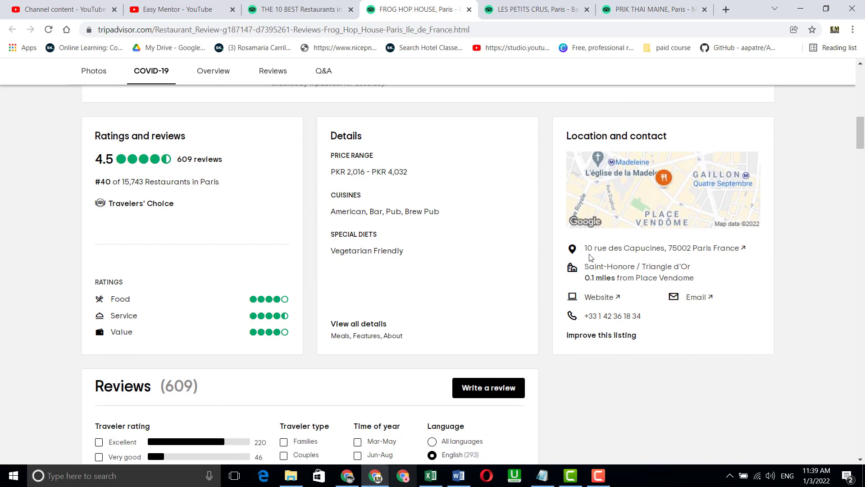
{"action": "left_click_drag", "start_coordinate": [584, 251], "coordinate": [627, 253]}
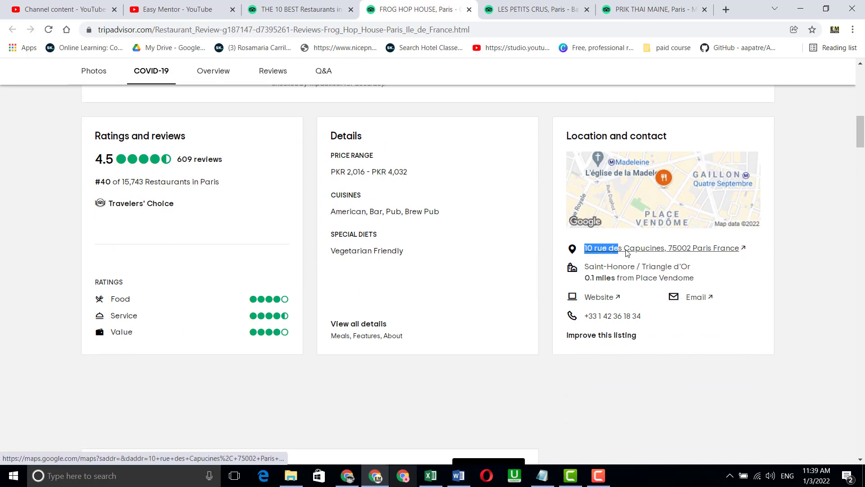
{"action": "right_click", "coordinate": [729, 253]}
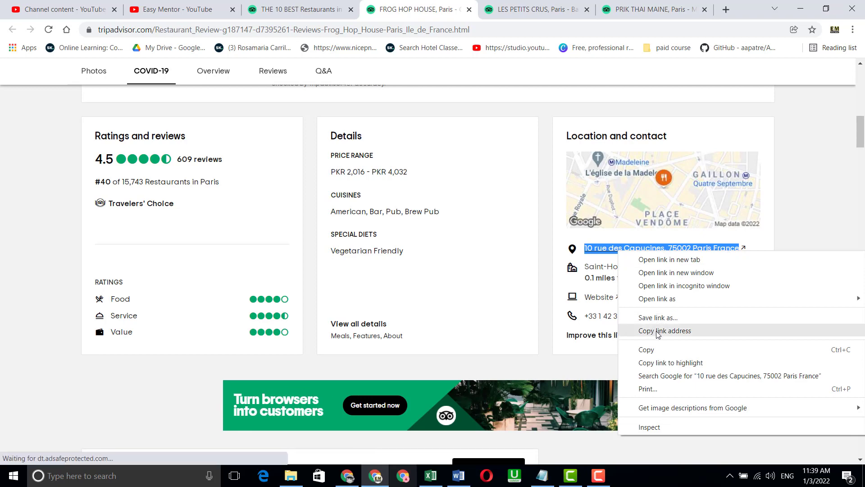
{"action": "left_click", "coordinate": [649, 350]}
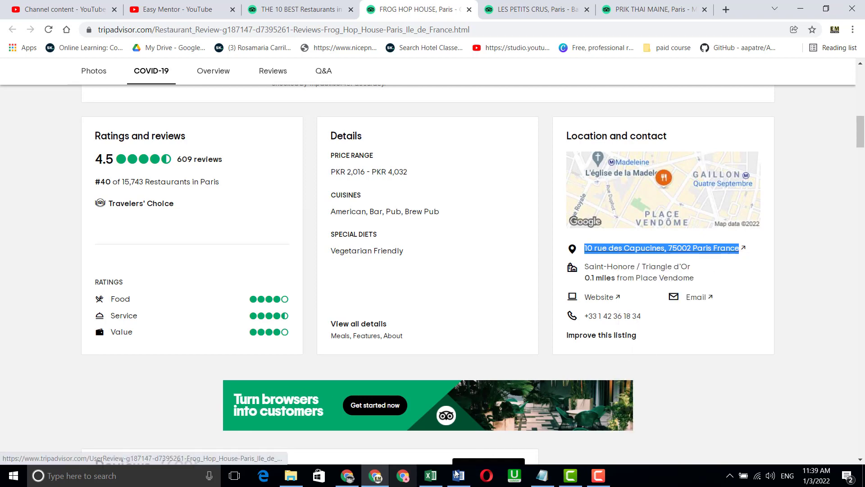
{"action": "left_click", "coordinate": [432, 477]}
{"action": "left_click", "coordinate": [145, 137]}
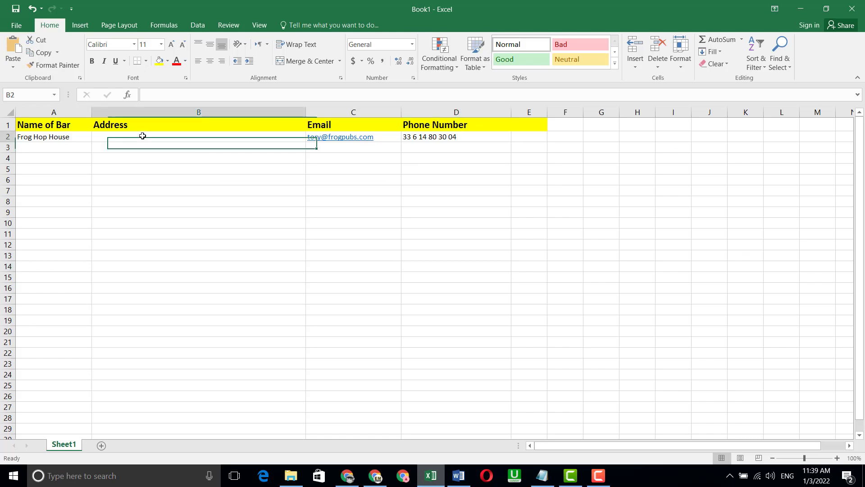
{"action": "right_click", "coordinate": [145, 136]}
{"action": "left_click", "coordinate": [164, 184]}
{"action": "left_click", "coordinate": [167, 185]}
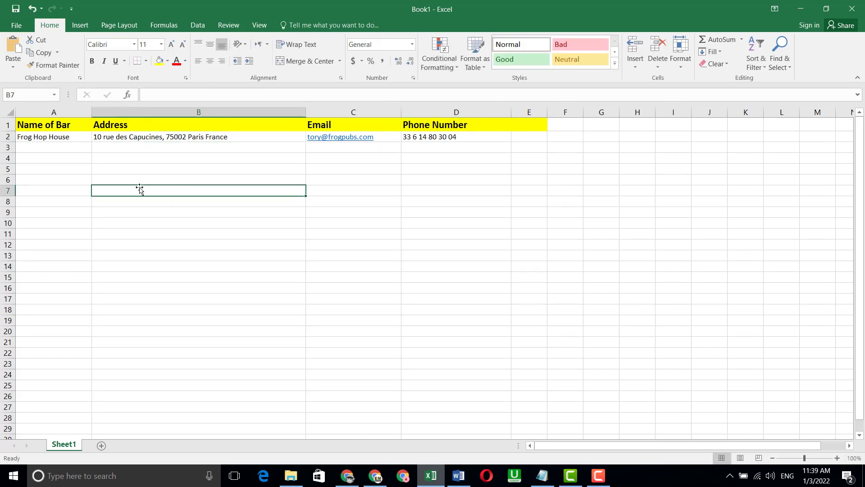
{"action": "left_click", "coordinate": [376, 476]}
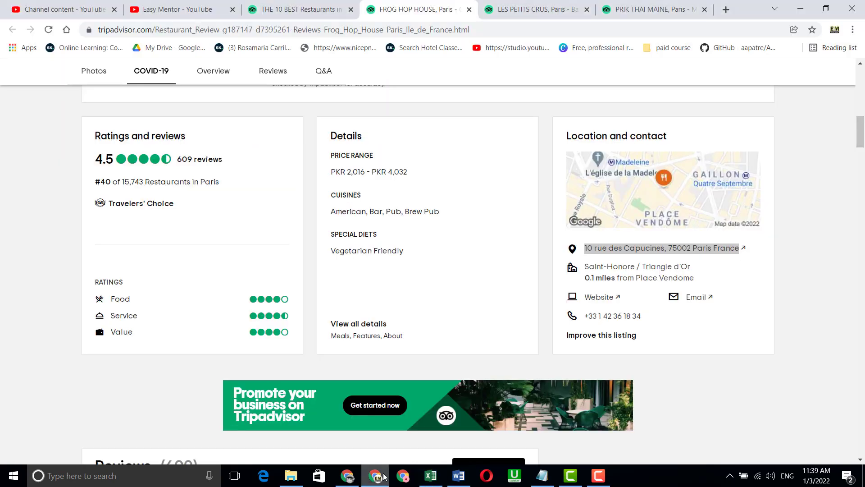
Close the Frog Hop House tab and put the Les Petits Crus name into cell A3
{"action": "left_click", "coordinate": [469, 10]}
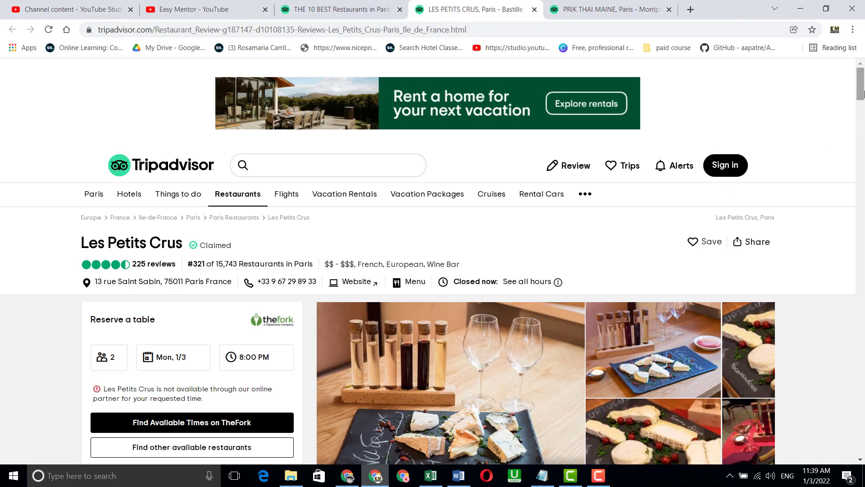
{"action": "left_click_drag", "start_coordinate": [83, 242], "coordinate": [182, 255]}
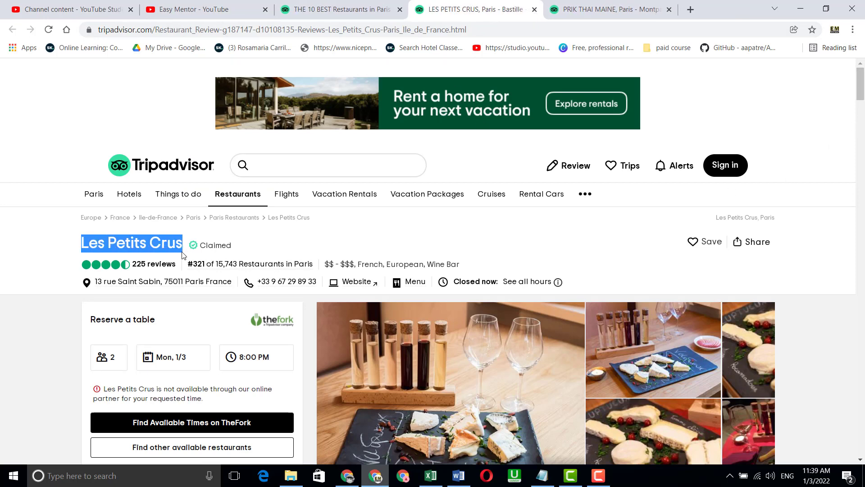
{"action": "left_click", "coordinate": [431, 475]}
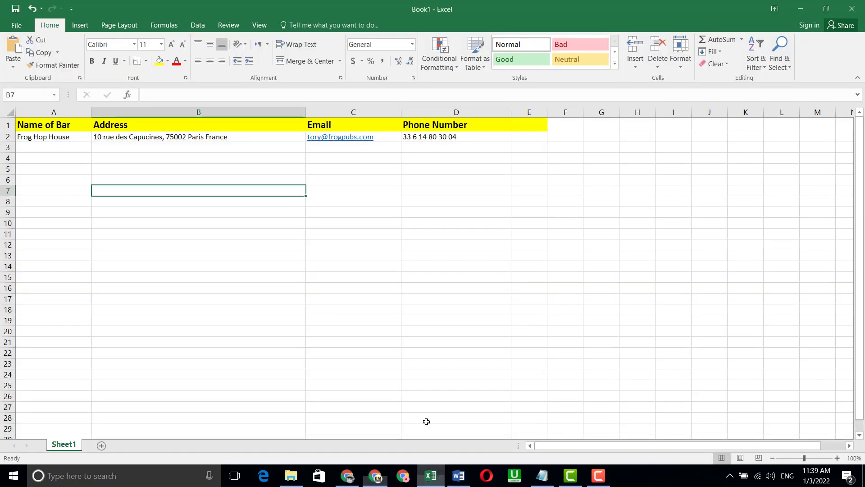
{"action": "left_click", "coordinate": [29, 147]}
{"action": "right_click", "coordinate": [30, 147]}
{"action": "left_click", "coordinate": [52, 194]}
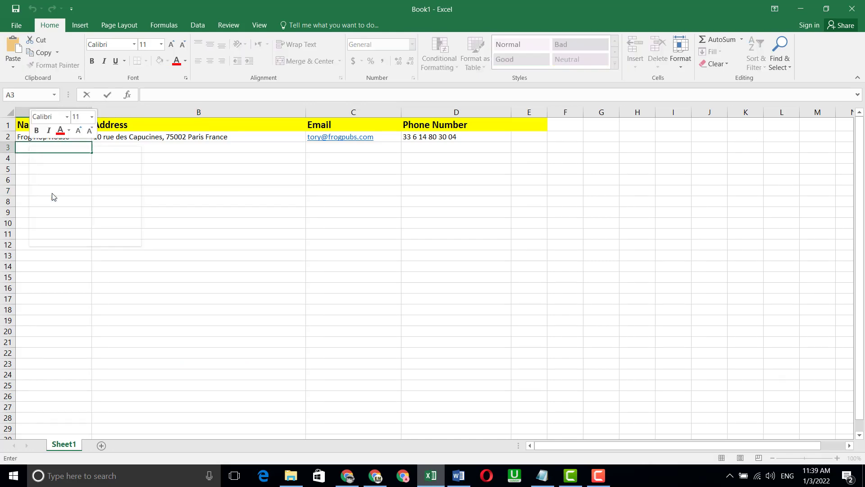
{"action": "left_click", "coordinate": [377, 476]}
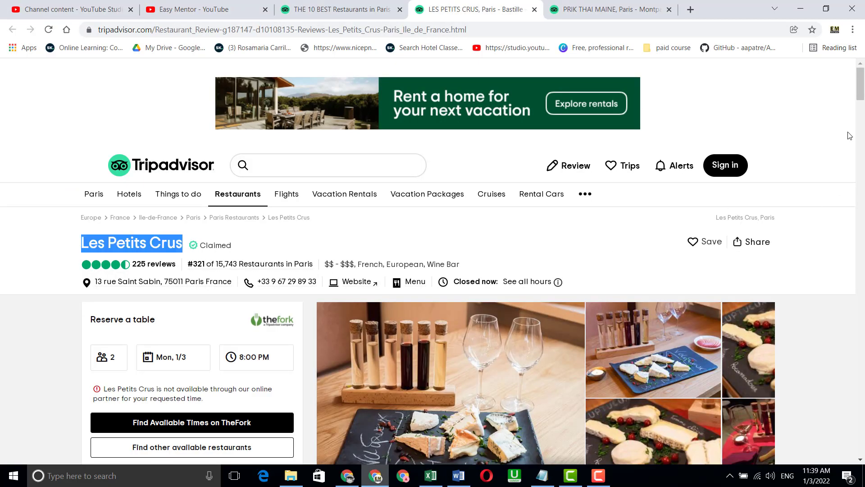
{"action": "scroll", "coordinate": [850, 136], "scroll_direction": "down", "scroll_amount": 8}
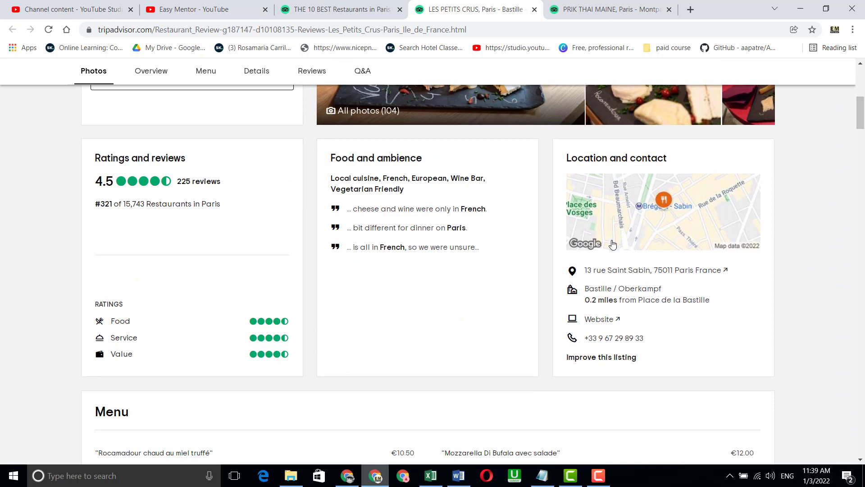
{"action": "left_click_drag", "start_coordinate": [644, 343], "coordinate": [592, 346]}
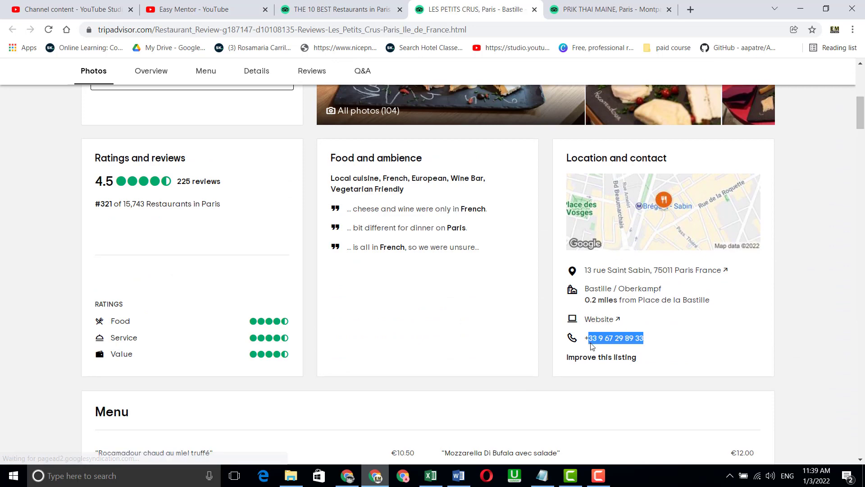
{"action": "right_click", "coordinate": [594, 338]}
{"action": "left_click", "coordinate": [638, 244]}
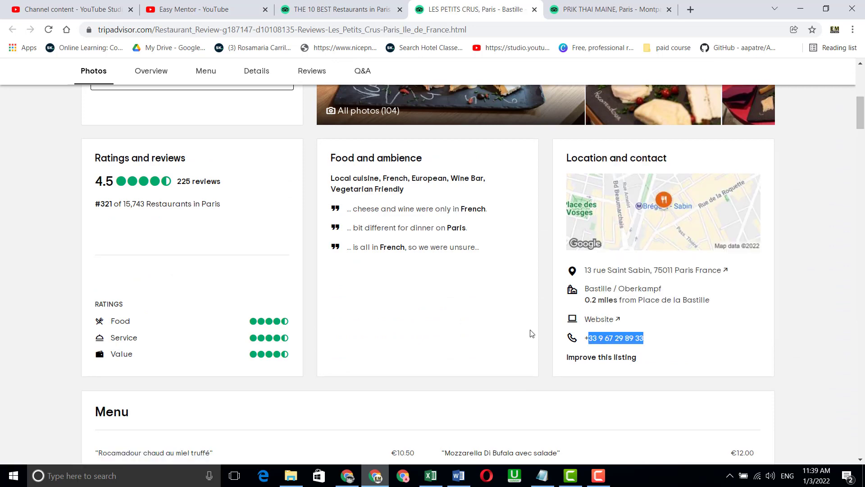
{"action": "left_click", "coordinate": [437, 475]}
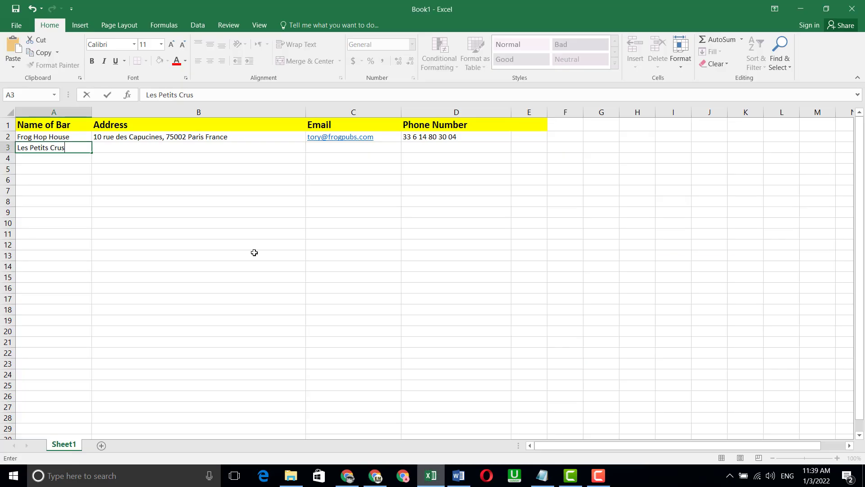
{"action": "left_click", "coordinate": [432, 147]}
{"action": "right_click", "coordinate": [433, 147]}
{"action": "left_click", "coordinate": [455, 194]}
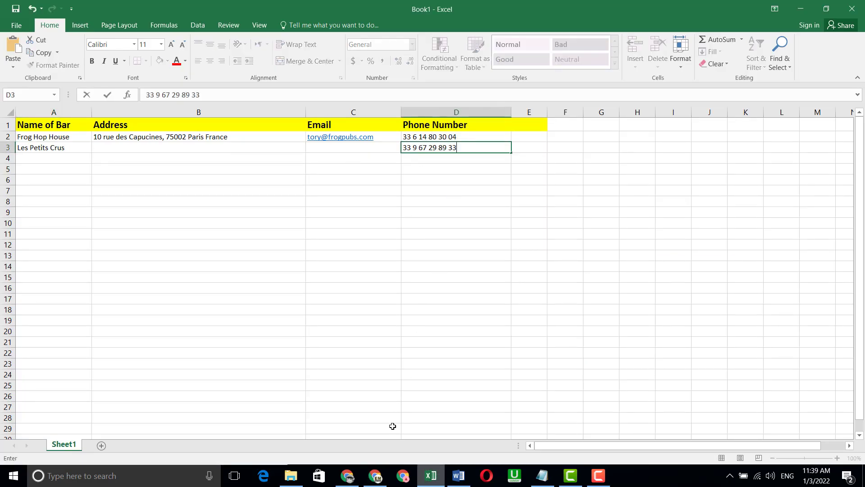
{"action": "left_click", "coordinate": [386, 473]}
Paste the address 13 rue Saint Sabin, 75011 Paris France into cell B3
{"action": "left_click", "coordinate": [707, 340]}
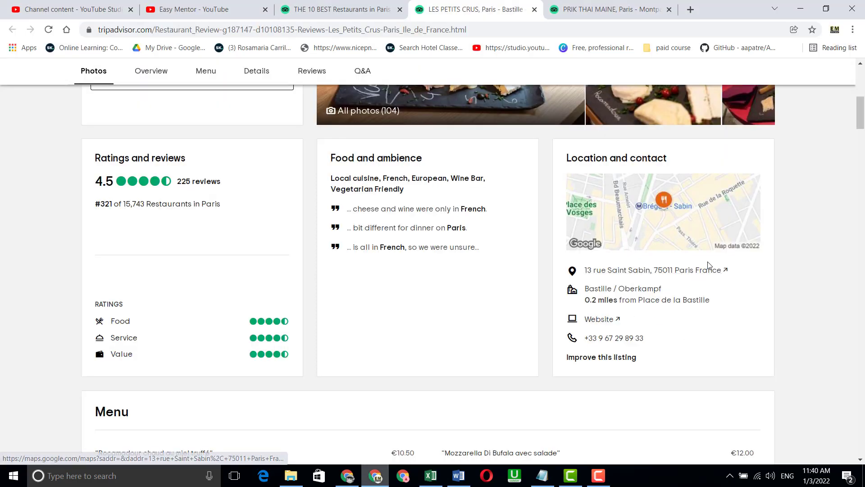
{"action": "left_click_drag", "start_coordinate": [585, 275], "coordinate": [722, 271]}
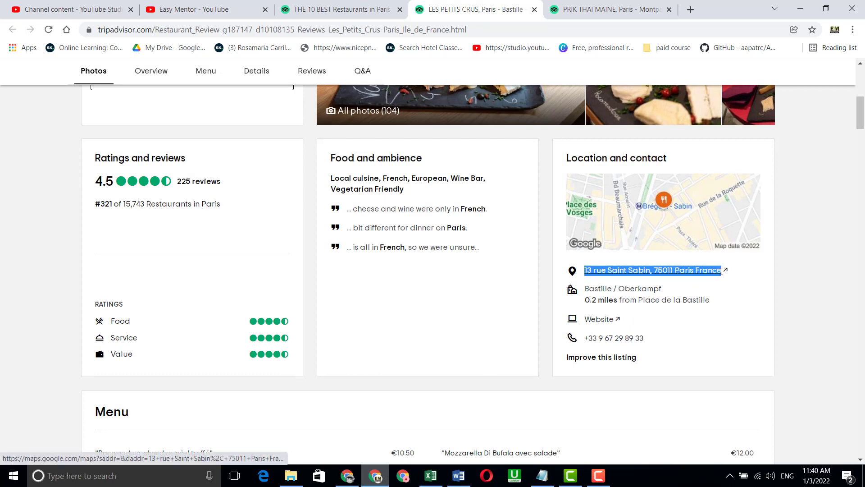
{"action": "right_click", "coordinate": [713, 274]}
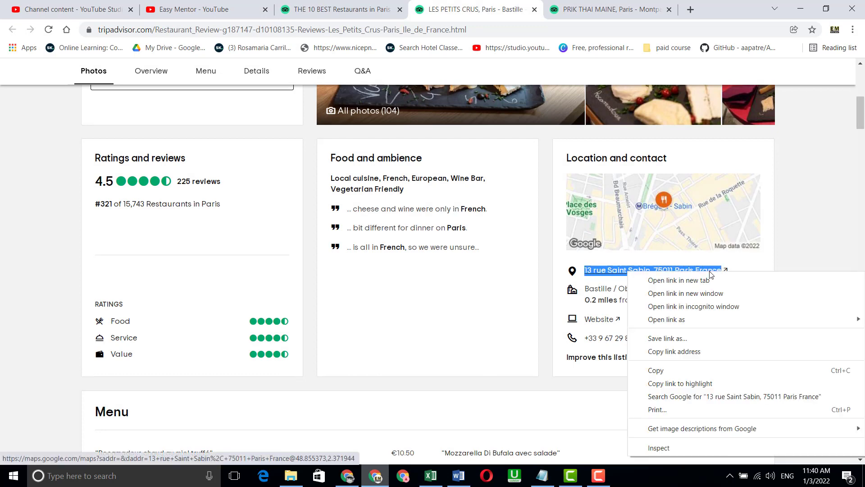
{"action": "left_click", "coordinate": [657, 370]}
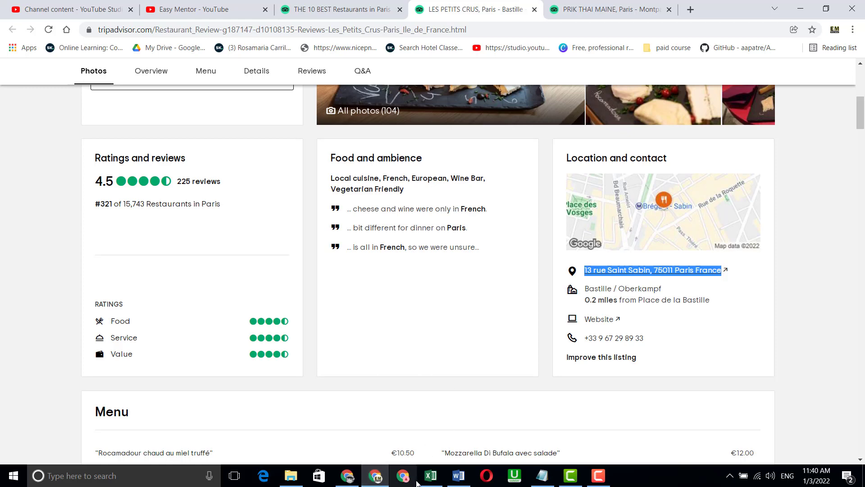
{"action": "left_click", "coordinate": [431, 475]}
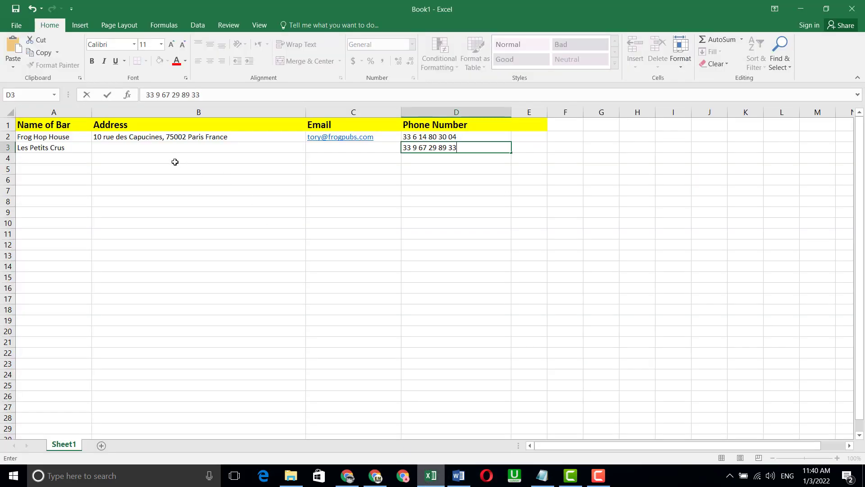
{"action": "left_click", "coordinate": [103, 151]}
{"action": "right_click", "coordinate": [100, 147]}
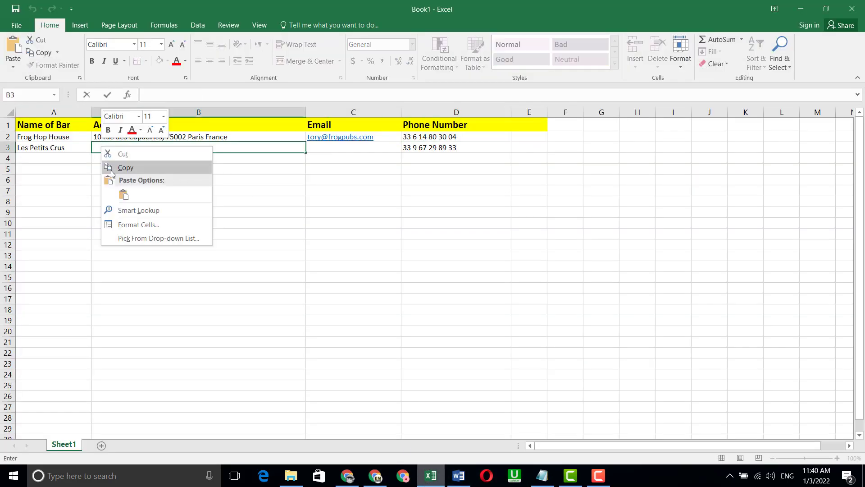
{"action": "left_click", "coordinate": [120, 193]}
{"action": "left_click", "coordinate": [177, 265]}
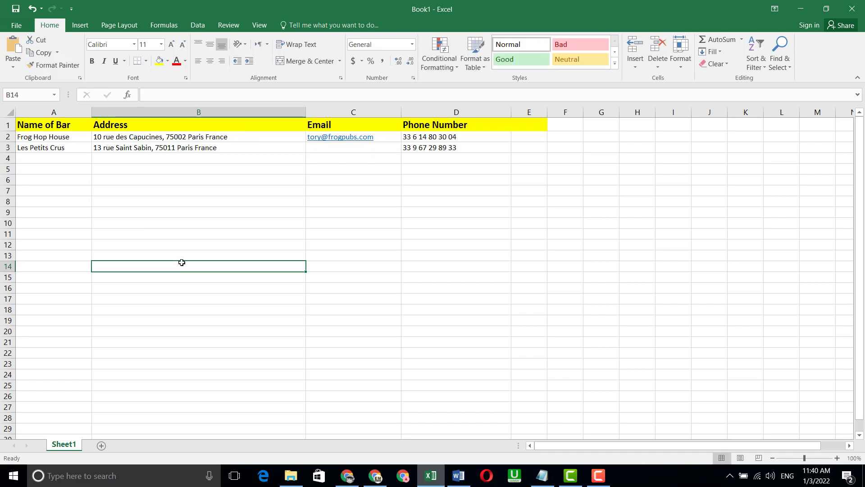
{"action": "left_click", "coordinate": [375, 481]}
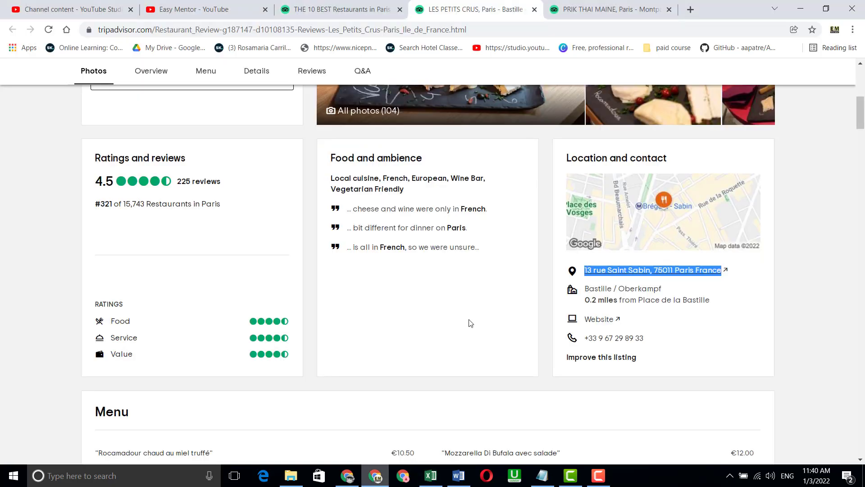
Copy the contact e-mail from the Les Petits Crus website into cell C3
{"action": "left_click", "coordinate": [602, 321]}
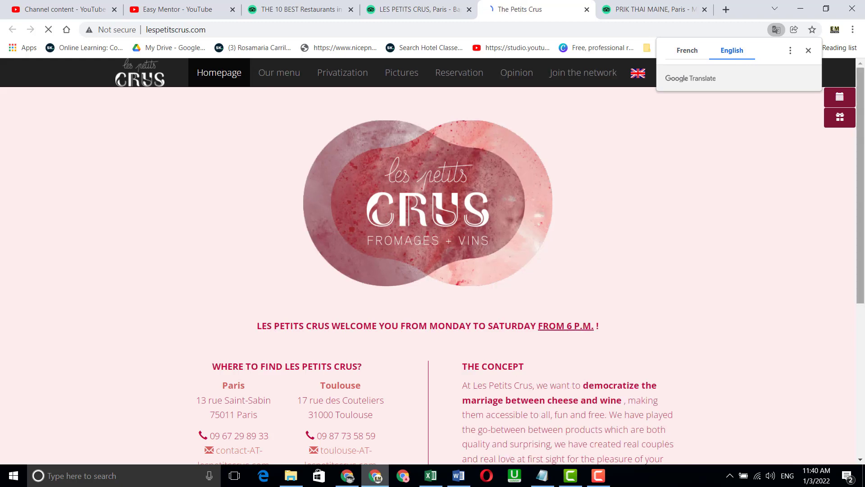
{"action": "left_click_drag", "start_coordinate": [863, 103], "coordinate": [864, 194]}
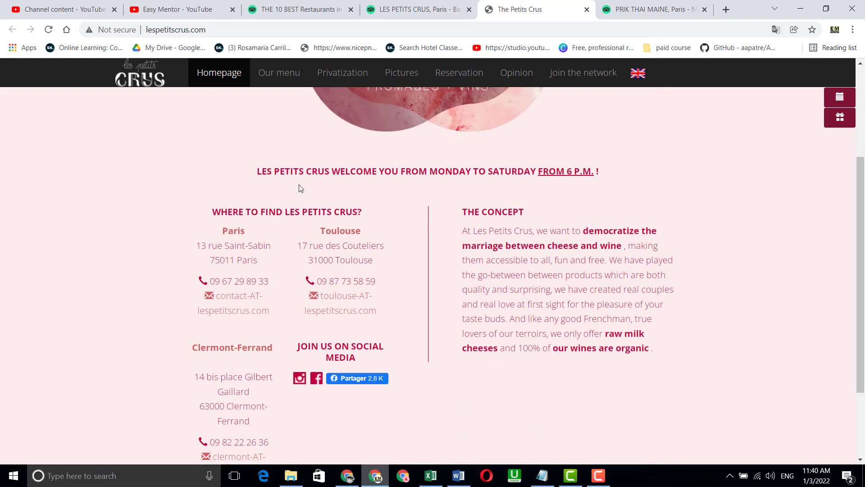
{"action": "right_click", "coordinate": [239, 301]}
{"action": "left_click", "coordinate": [271, 381]}
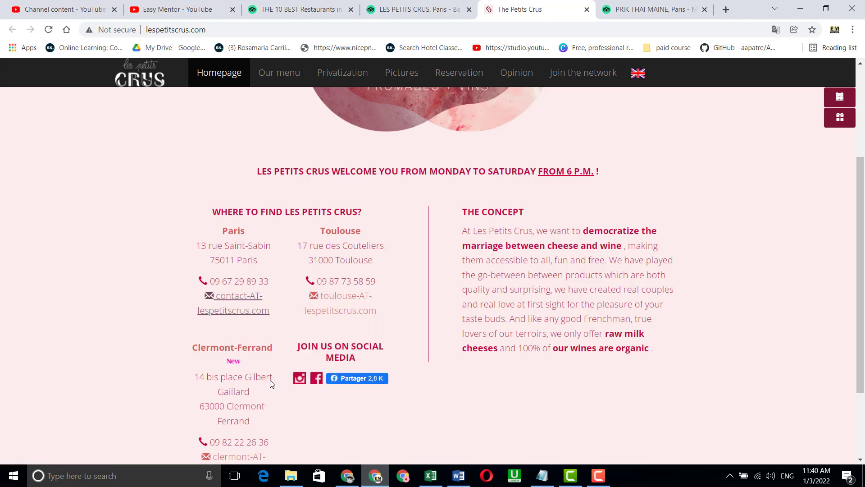
{"action": "left_click", "coordinate": [430, 476]}
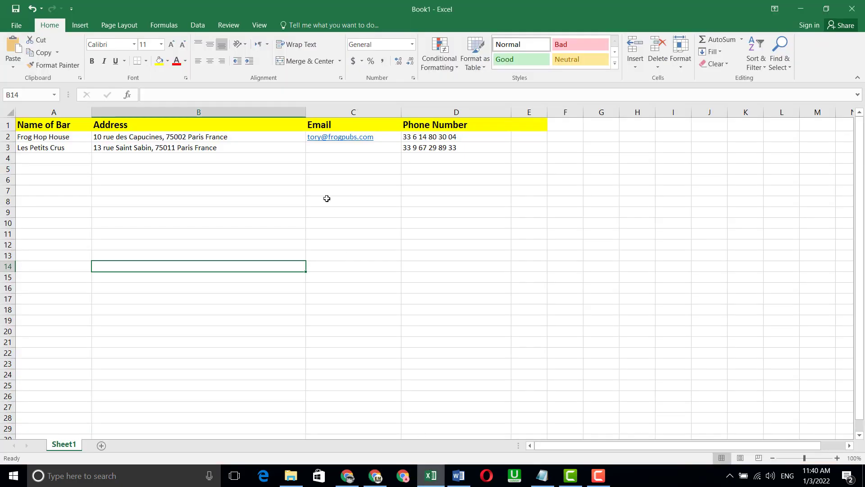
{"action": "left_click", "coordinate": [313, 151]}
{"action": "right_click", "coordinate": [314, 151]}
{"action": "left_click", "coordinate": [333, 196]}
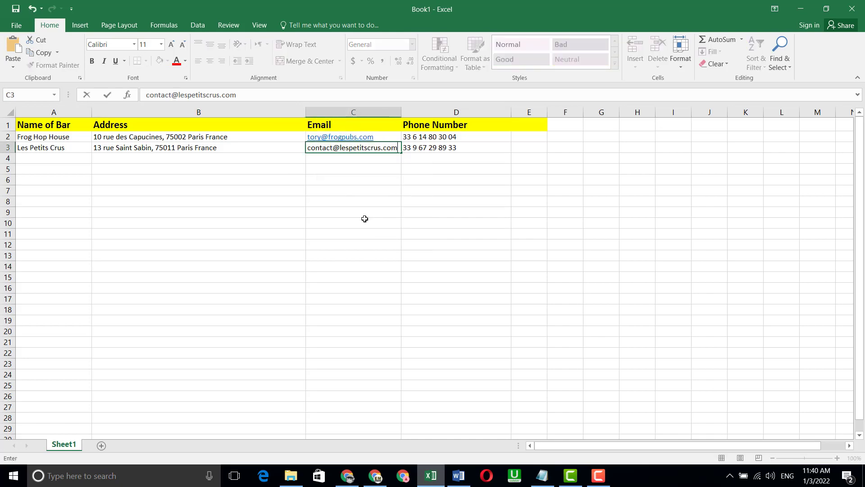
{"action": "left_click", "coordinate": [365, 219]}
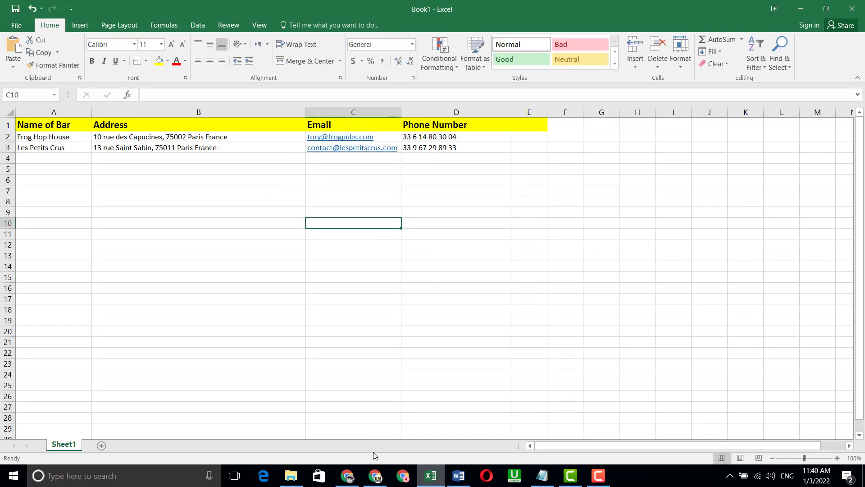
{"action": "left_click", "coordinate": [375, 476]}
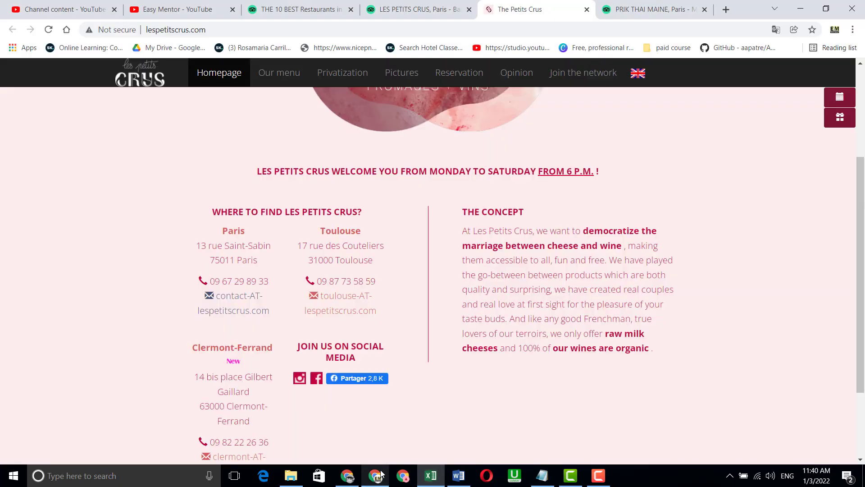
Close the previous bar's pages and paste the name Prik Thai Maine into cell A4
{"action": "left_click", "coordinate": [587, 10]}
{"action": "left_click", "coordinate": [469, 10]}
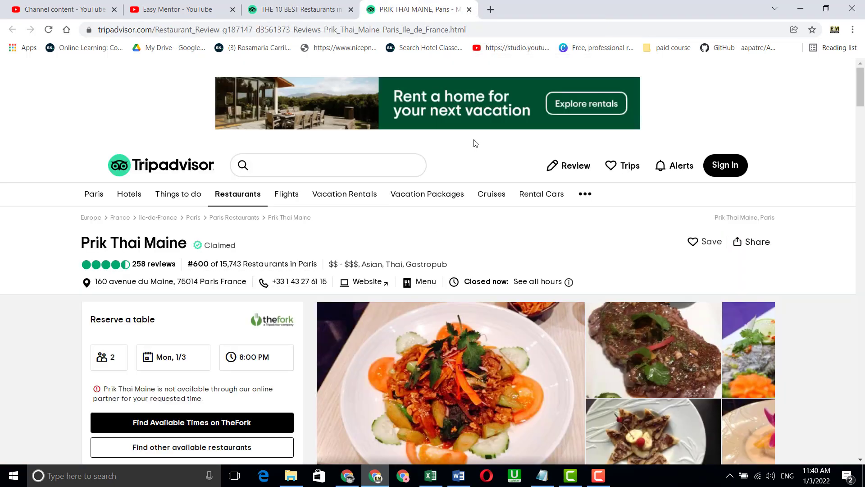
{"action": "left_click_drag", "start_coordinate": [77, 247], "coordinate": [186, 249]}
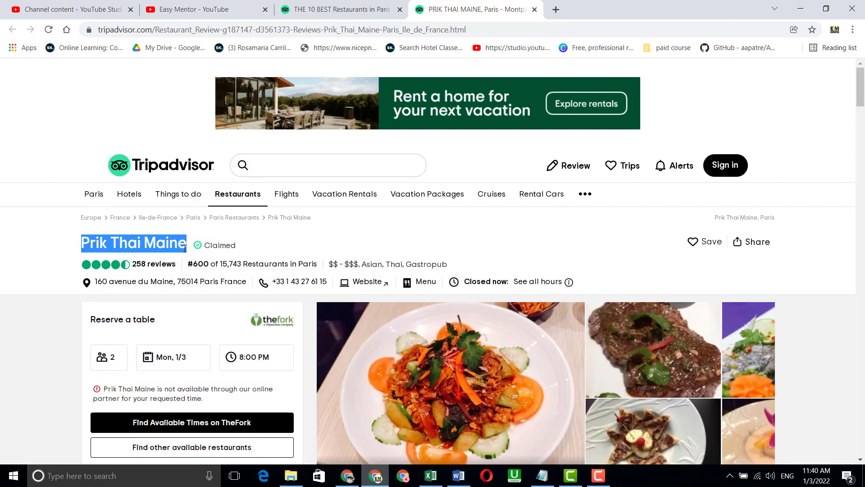
{"action": "right_click", "coordinate": [185, 248]}
{"action": "left_click", "coordinate": [194, 254]}
{"action": "scroll", "coordinate": [372, 193], "scroll_direction": "down", "scroll_amount": 10}
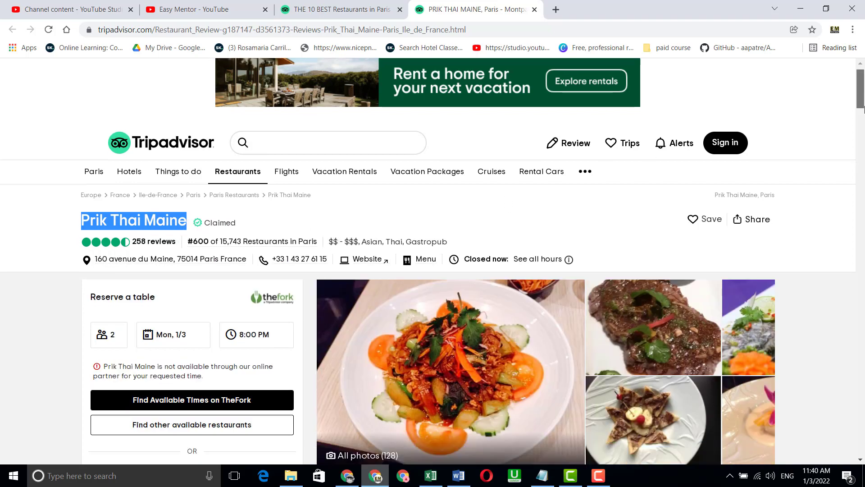
{"action": "scroll", "coordinate": [372, 193], "scroll_direction": "up", "scroll_amount": 1}
{"action": "key", "text": "alt+Tab"}
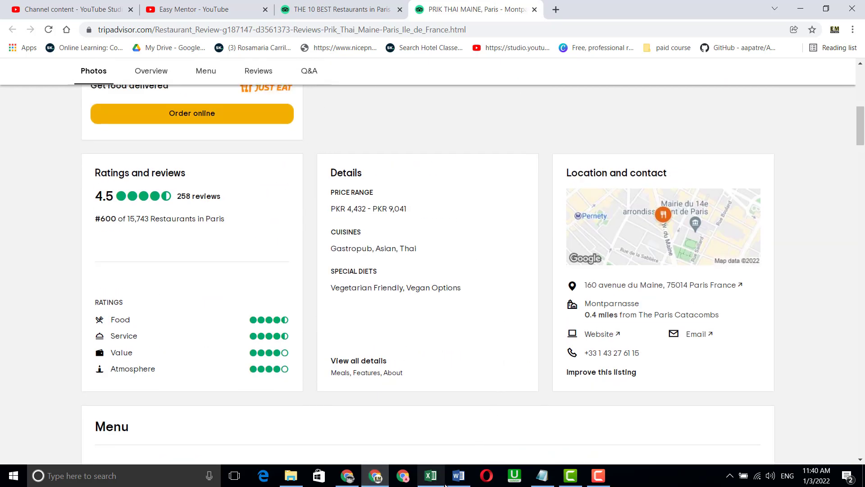
{"action": "left_click", "coordinate": [39, 160]}
{"action": "right_click", "coordinate": [39, 160]}
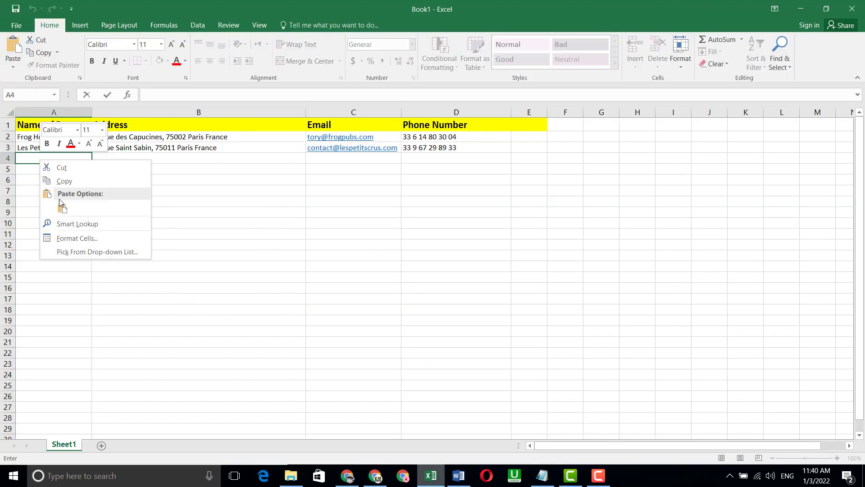
{"action": "left_click", "coordinate": [62, 208]}
Copy the address 160 avenue du Maine, 75014 Paris France from Tripadvisor into B4
{"action": "key", "text": "alt+Tab"}
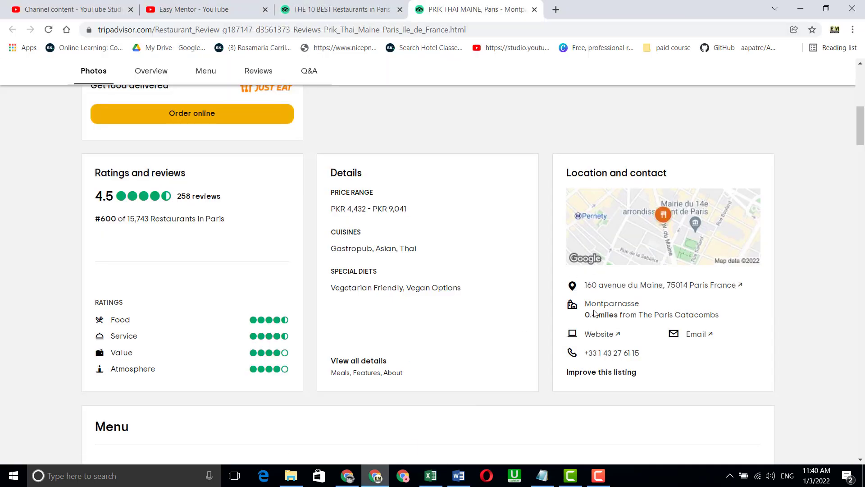
{"action": "left_click_drag", "start_coordinate": [585, 285], "coordinate": [736, 286]}
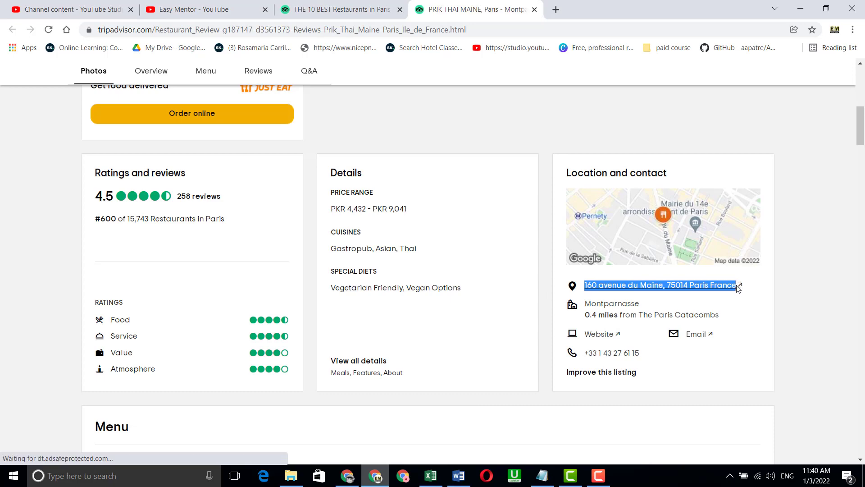
{"action": "right_click", "coordinate": [726, 293]}
{"action": "left_click", "coordinate": [645, 202]}
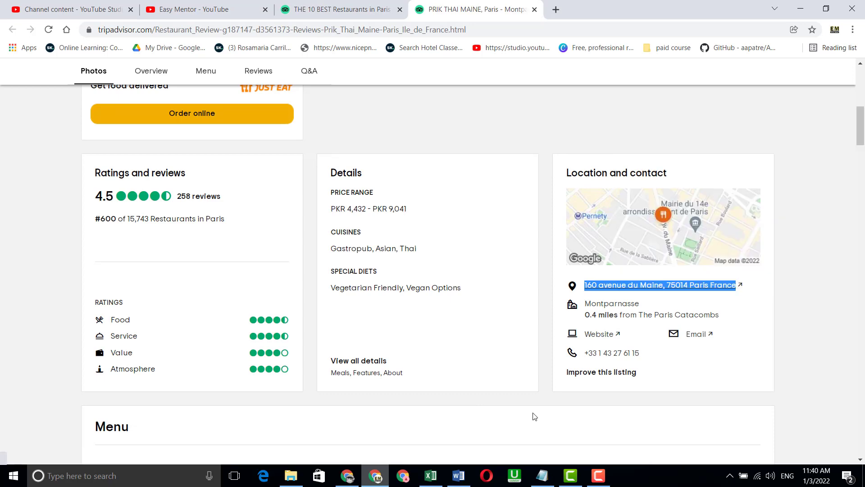
{"action": "left_click", "coordinate": [431, 475]}
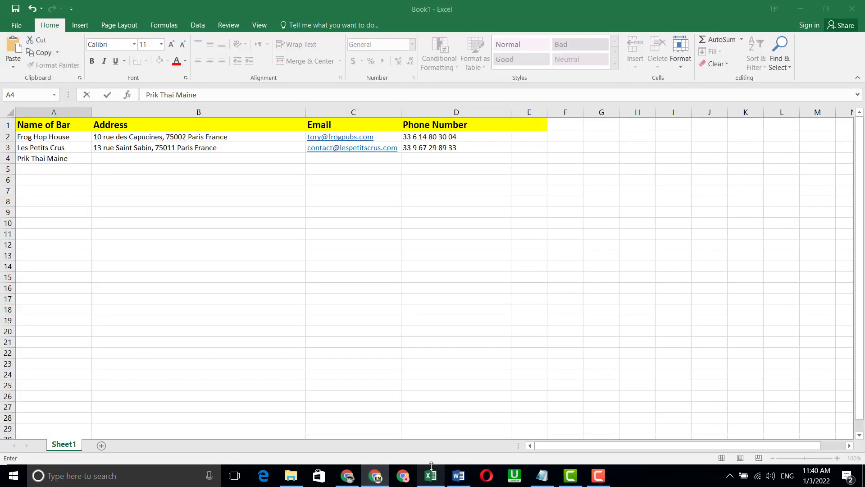
{"action": "left_click", "coordinate": [116, 158]}
{"action": "right_click", "coordinate": [115, 158]}
{"action": "left_click", "coordinate": [136, 206]}
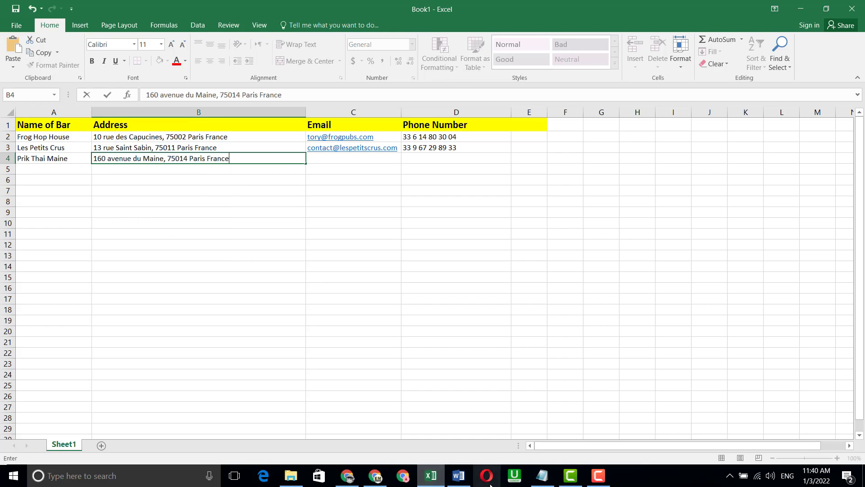
{"action": "left_click", "coordinate": [400, 476]}
{"action": "left_click", "coordinate": [686, 353]}
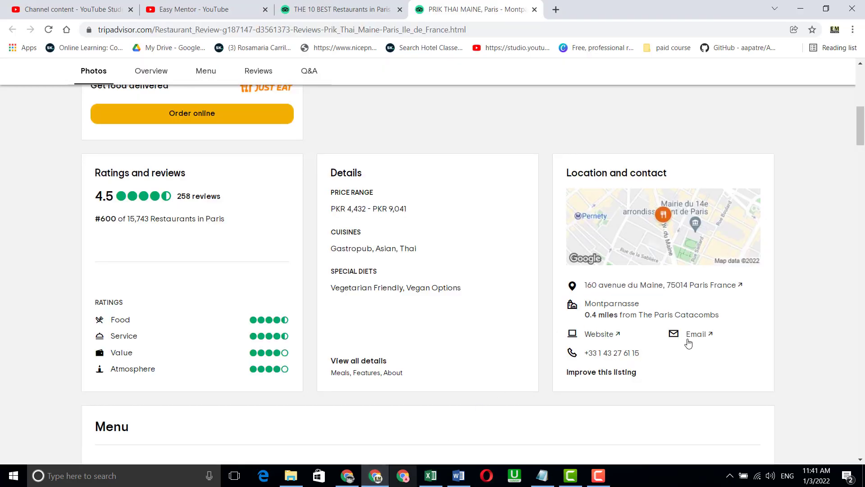
{"action": "right_click", "coordinate": [688, 343]}
{"action": "left_click", "coordinate": [730, 417]}
{"action": "left_click", "coordinate": [431, 476]}
{"action": "left_click", "coordinate": [323, 163]}
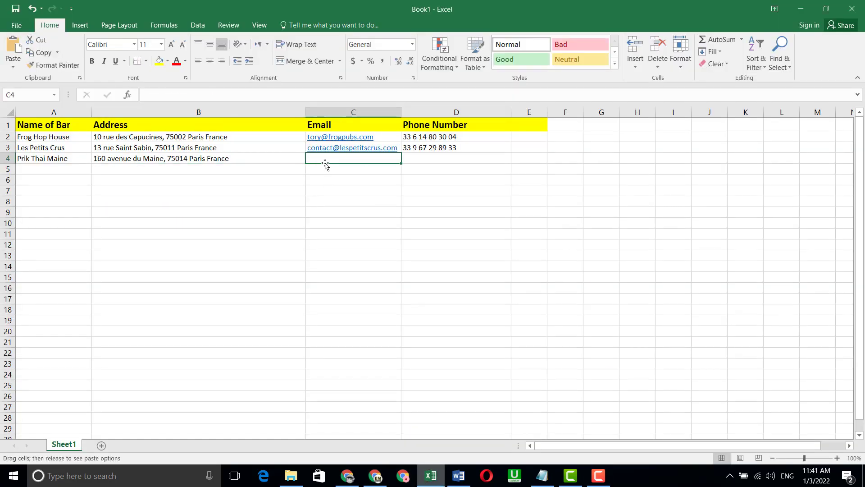
{"action": "right_click", "coordinate": [328, 160]}
{"action": "left_click", "coordinate": [345, 207]}
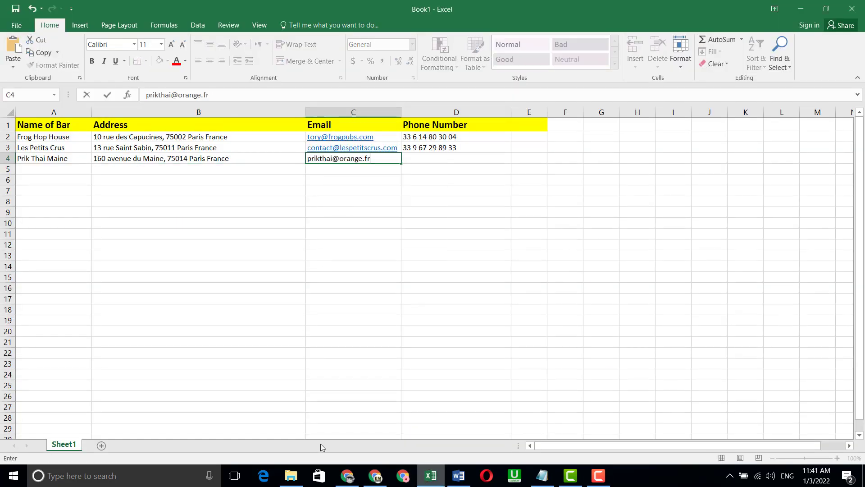
{"action": "left_click", "coordinate": [376, 476]}
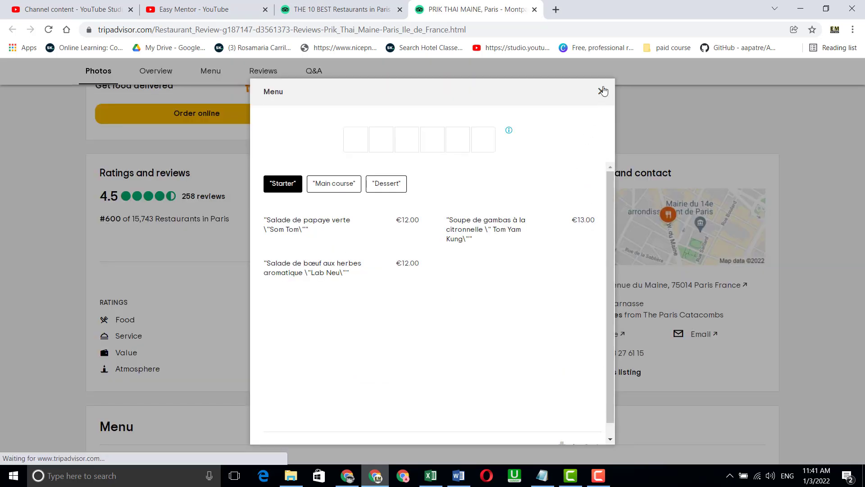
Copy the restaurant's full phone number from Tripadvisor and paste it into cell D4
{"action": "left_click", "coordinate": [603, 91]}
{"action": "left_click_drag", "start_coordinate": [641, 354], "coordinate": [589, 351]}
{"action": "right_click", "coordinate": [589, 351]}
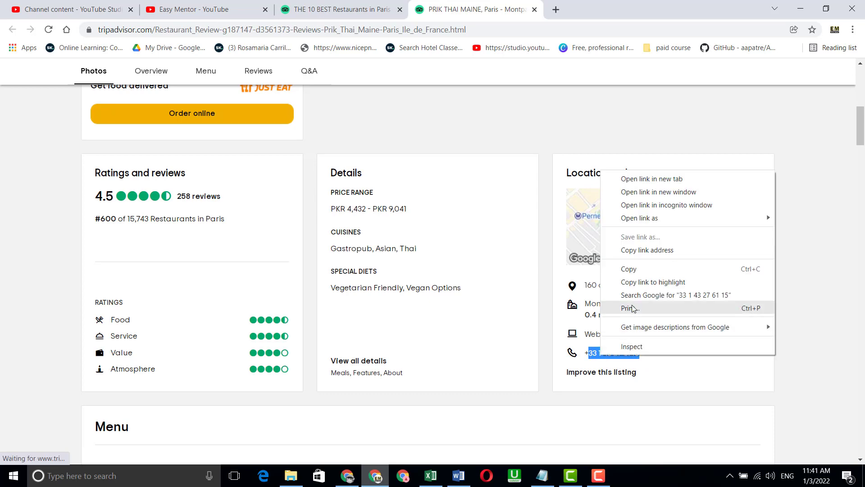
{"action": "left_click", "coordinate": [626, 279]}
{"action": "right_click", "coordinate": [616, 351]}
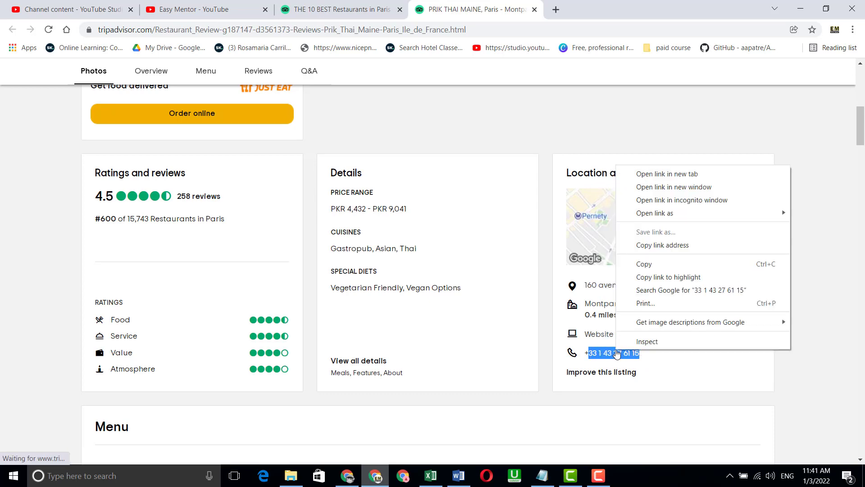
{"action": "left_click", "coordinate": [637, 265]}
{"action": "left_click", "coordinate": [430, 476]}
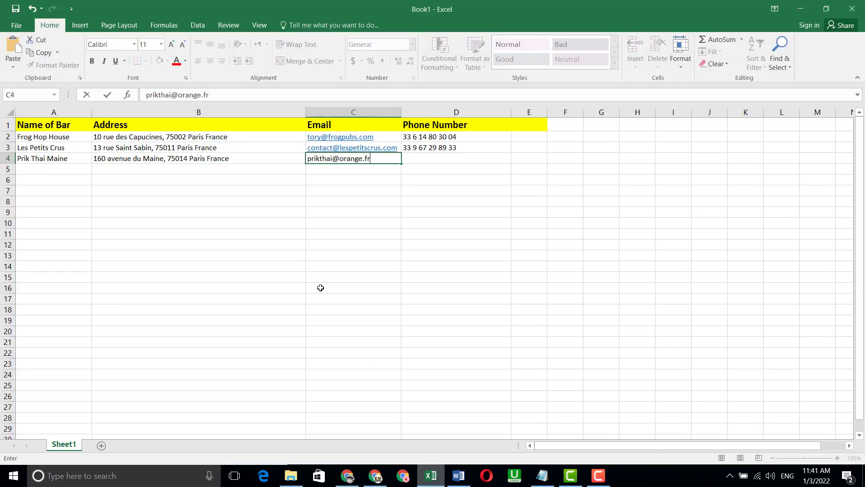
{"action": "left_click", "coordinate": [408, 230]}
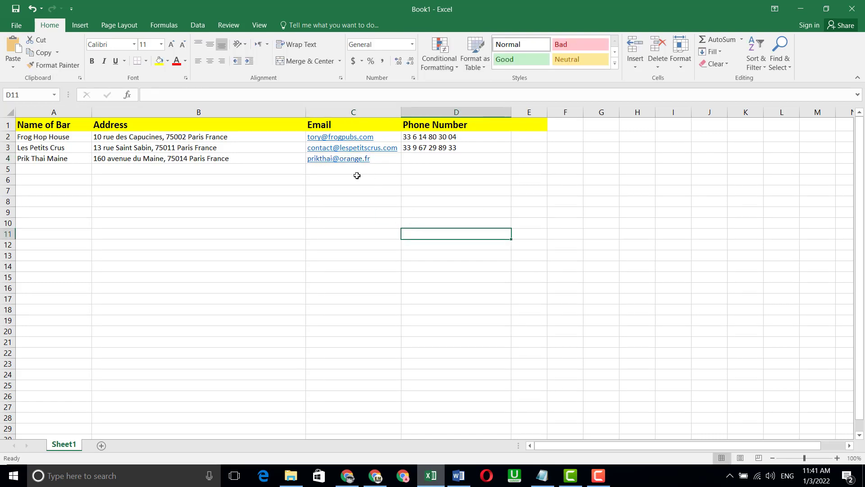
{"action": "left_click", "coordinate": [419, 151]}
{"action": "double_click", "coordinate": [417, 158]}
{"action": "right_click", "coordinate": [420, 158]}
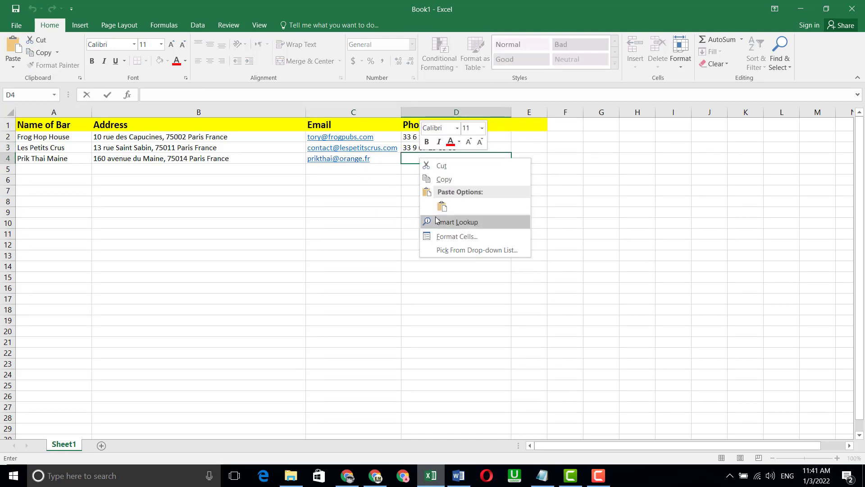
{"action": "left_click", "coordinate": [442, 205]}
{"action": "left_click", "coordinate": [469, 266]}
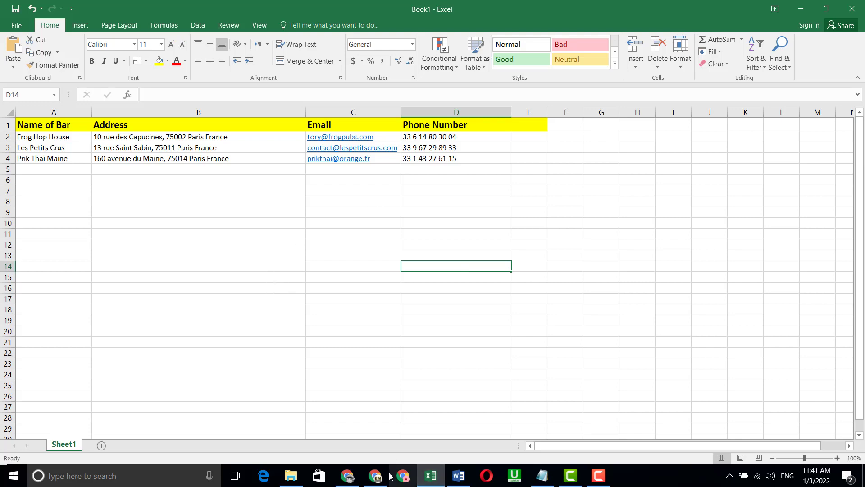
{"action": "left_click", "coordinate": [375, 475]}
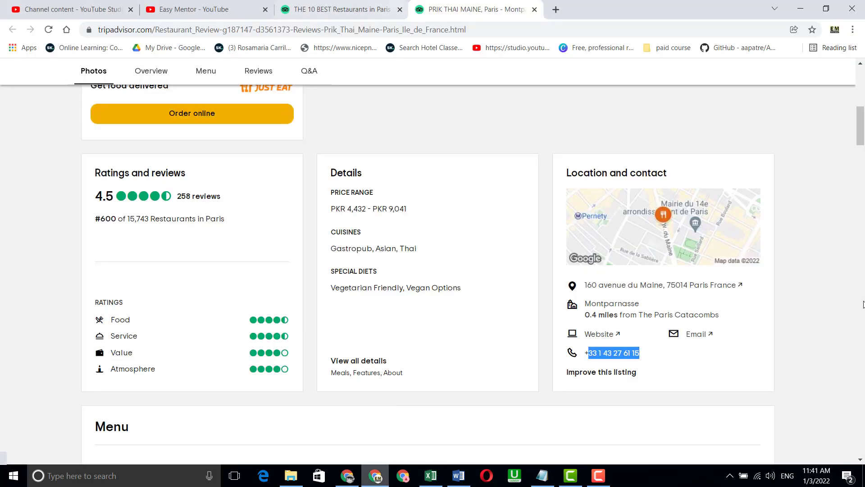
Close the Prik Thai Maine tab and scroll the list of 155 Paris bars back to the top
{"action": "scroll", "coordinate": [858, 173], "scroll_direction": "up", "scroll_amount": 10}
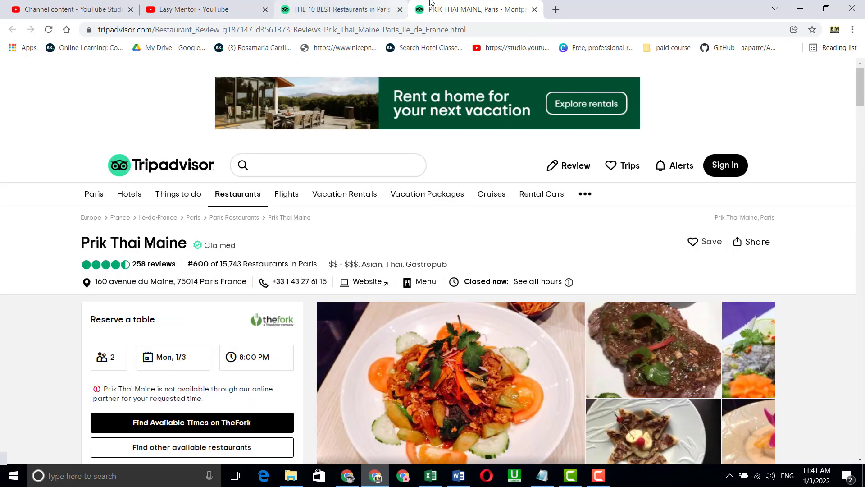
{"action": "left_click", "coordinate": [534, 9]}
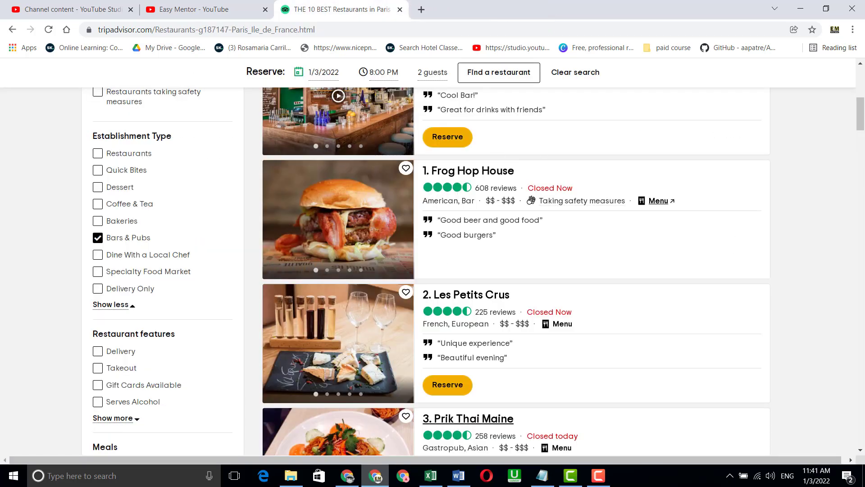
{"action": "scroll", "coordinate": [863, 108], "scroll_direction": "up", "scroll_amount": 8}
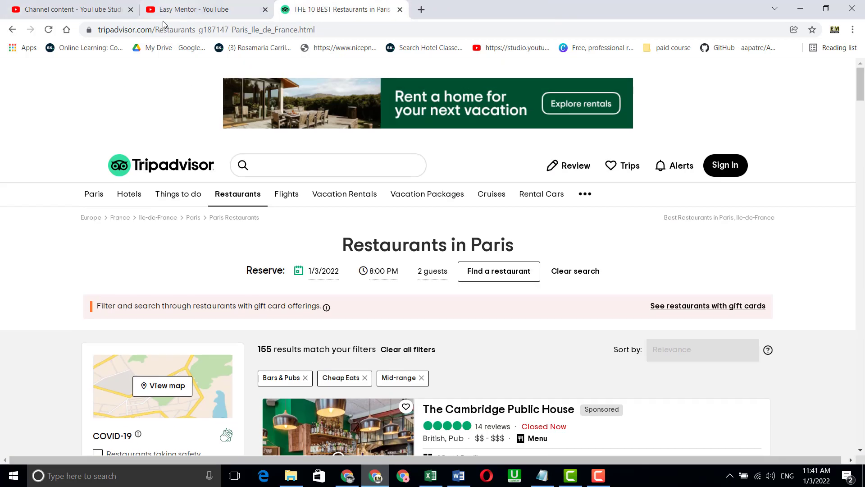
{"action": "left_click_drag", "start_coordinate": [864, 90], "coordinate": [864, 117]}
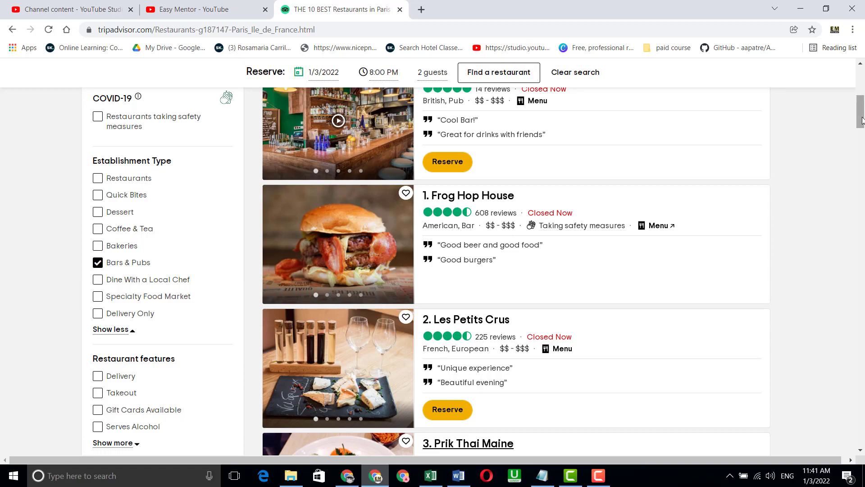
{"action": "scroll", "coordinate": [861, 113], "scroll_direction": "down", "scroll_amount": 10}
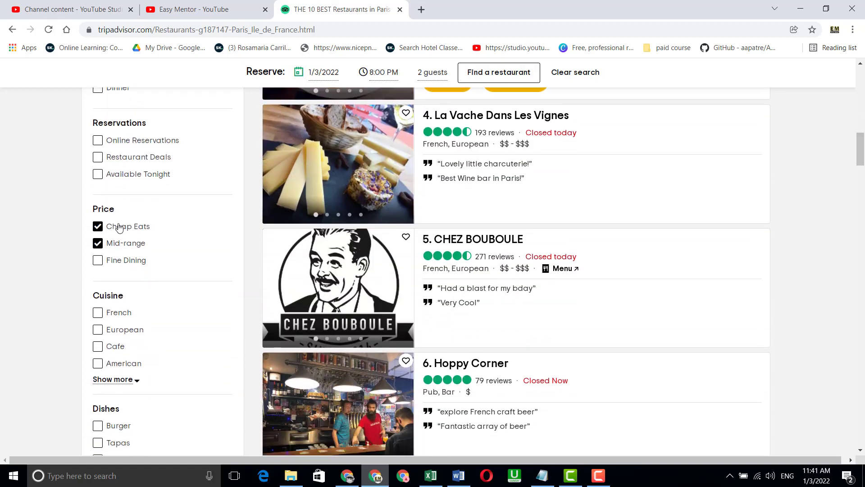
{"action": "left_click_drag", "start_coordinate": [861, 149], "coordinate": [863, 86]}
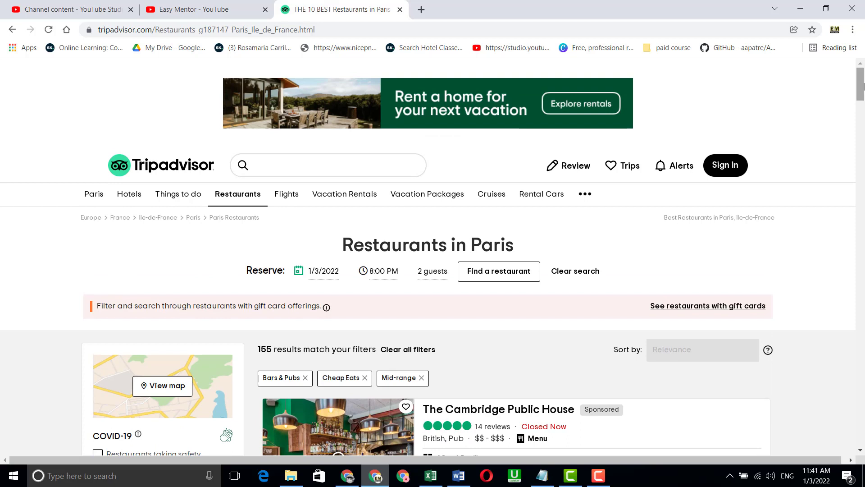